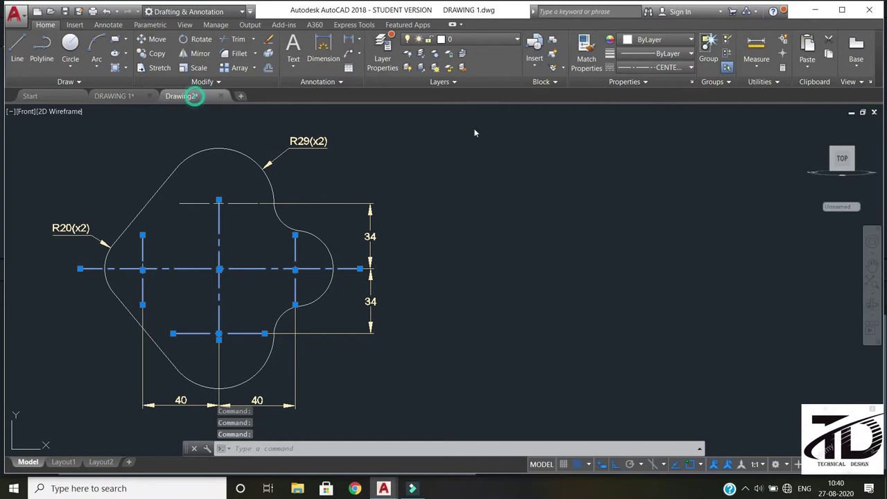
Load the CENTER2 linetype into Drawing2 and make it the current linetype.
text(LY)
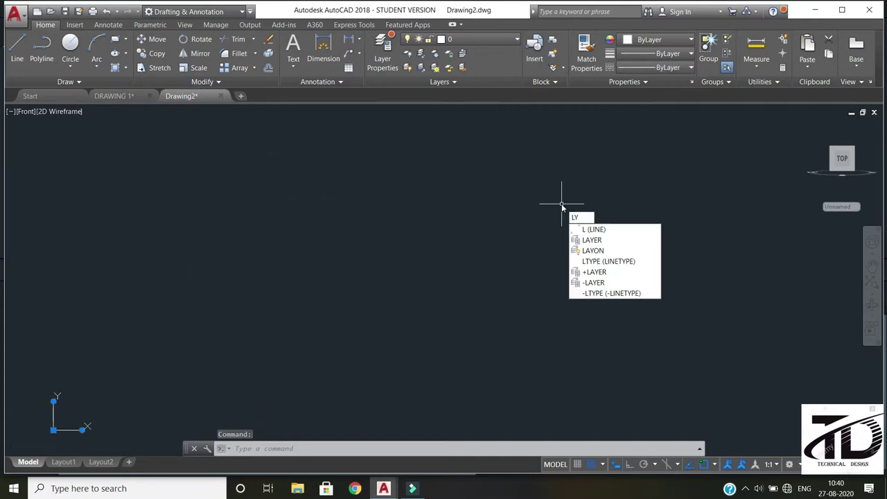
text(T)
key(Return)
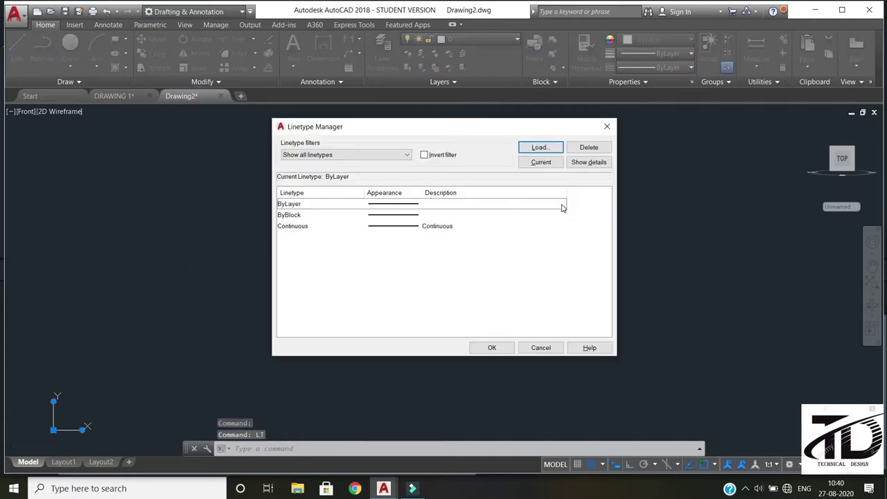
click(540, 148)
scroll(378, 248, down, 4)
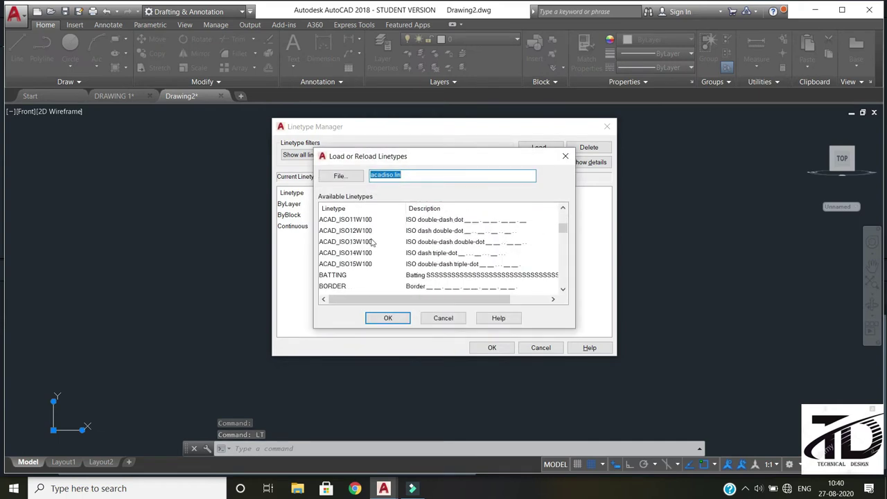
scroll(378, 247, down, 2)
click(347, 230)
click(398, 319)
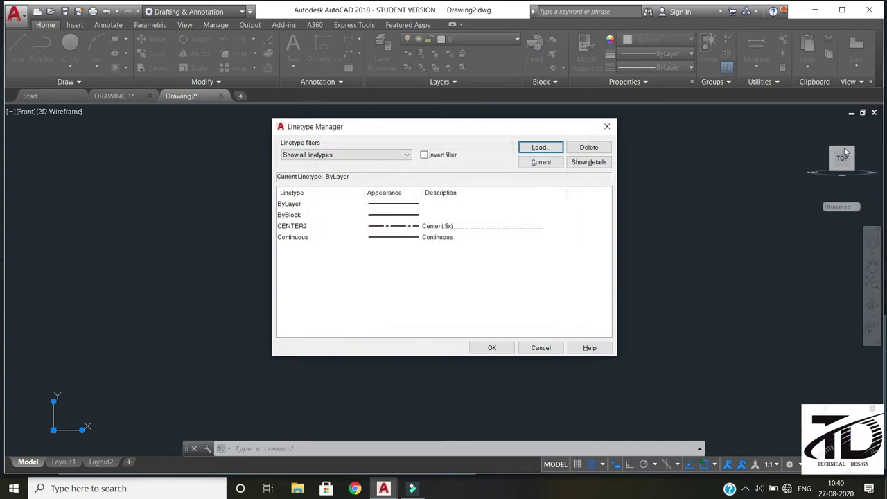
click(500, 352)
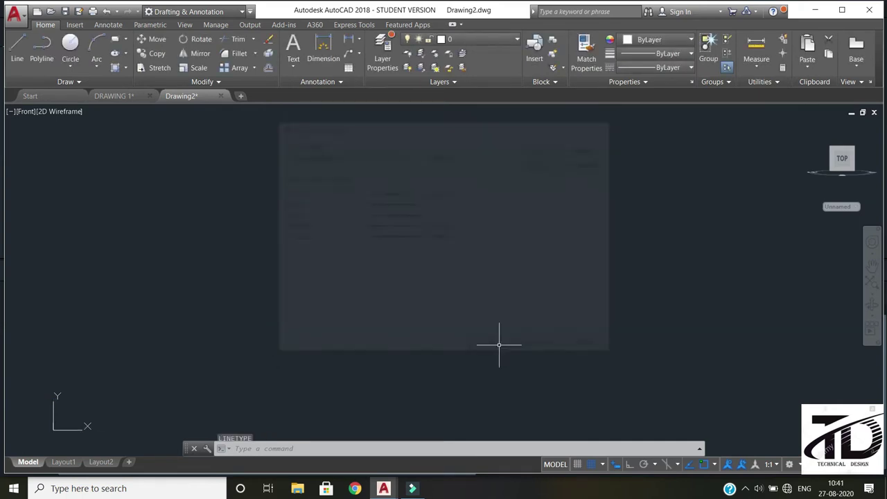
click(692, 68)
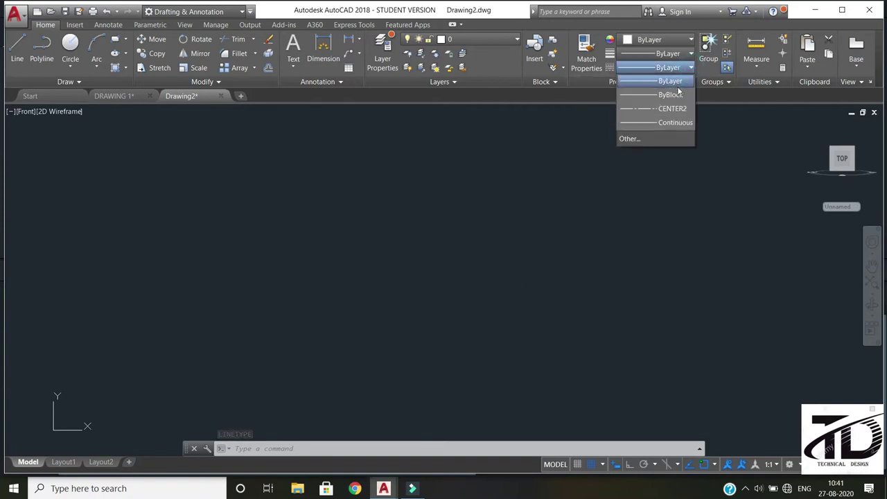
click(672, 109)
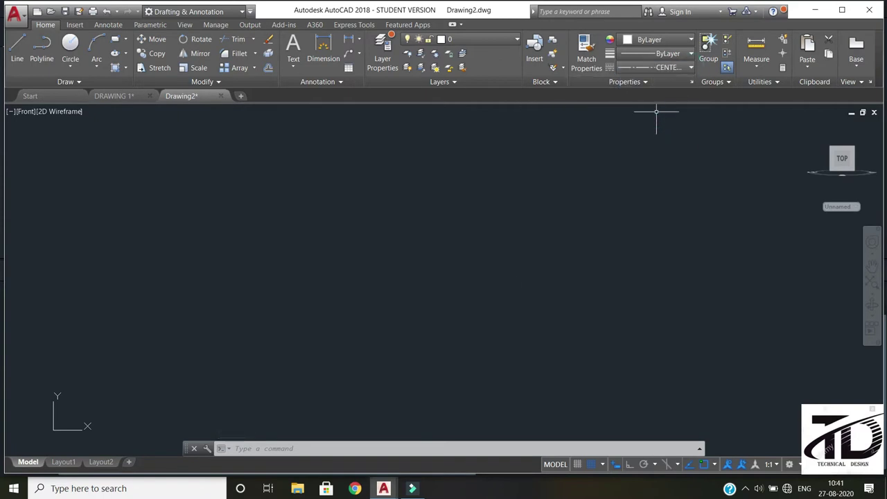
Switch to DRAWING 1, clear the selection and briefly highlight the reference profile's horizontal centre line.
click(138, 96)
key(Escape)
key(Escape)
click(236, 268)
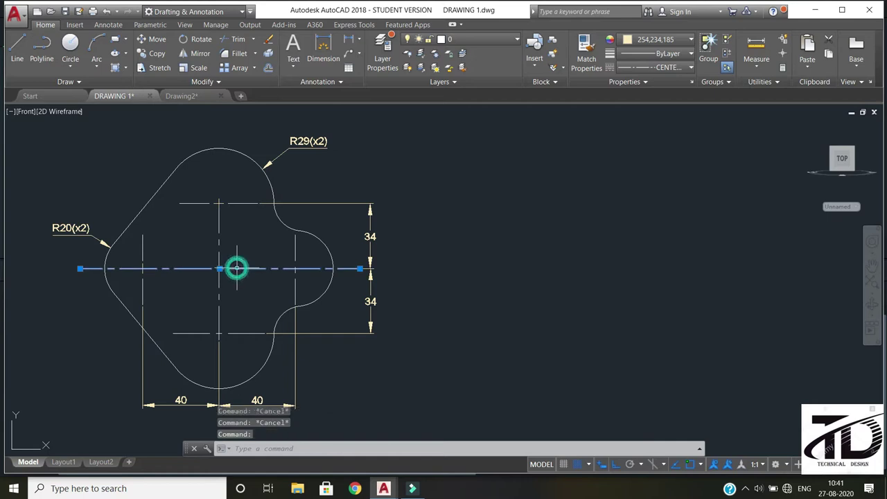
key(Escape)
Draw a horizontal centre line 90 units long in the empty area to the right of the reference profile.
text(l)
key(Return)
click(531, 267)
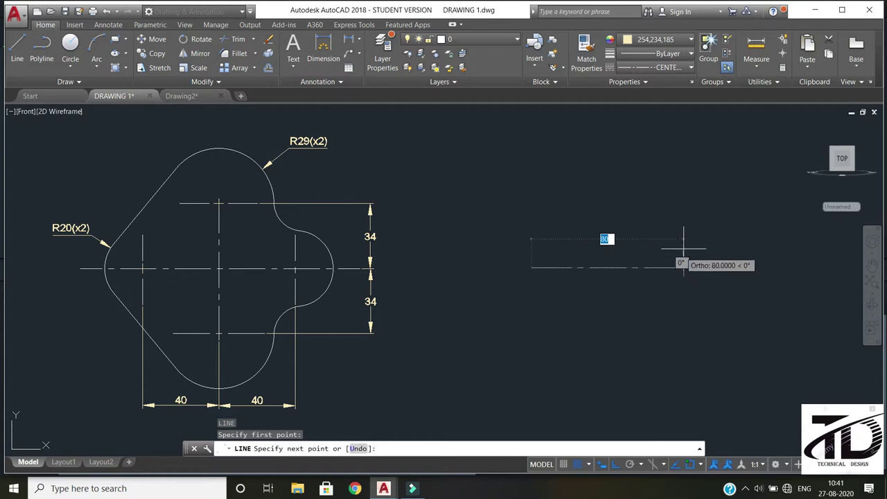
text(9)
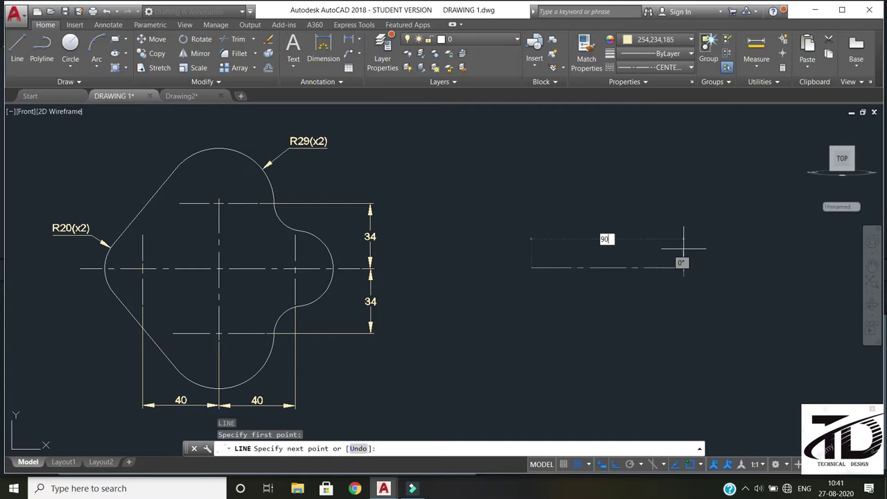
key(Return)
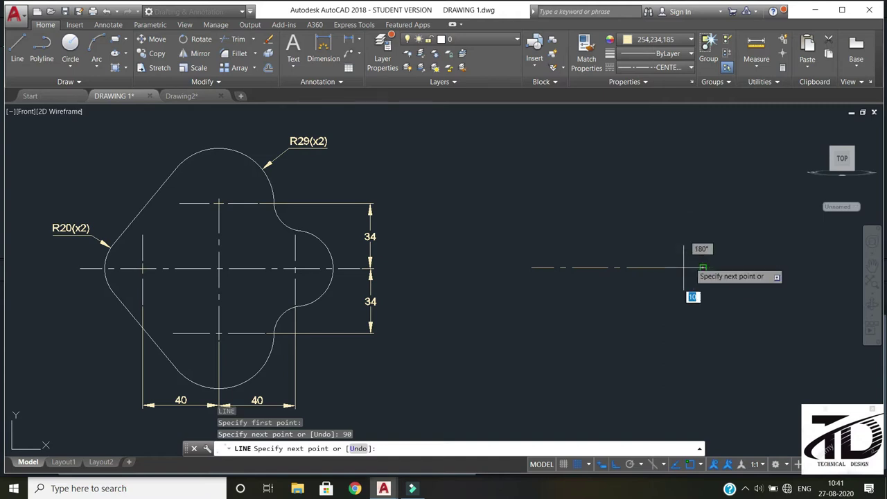
key(Return)
Turn off grid snap and draw a vertical centre line about 74 units long through the new horizontal line's midpoint.
click(218, 214)
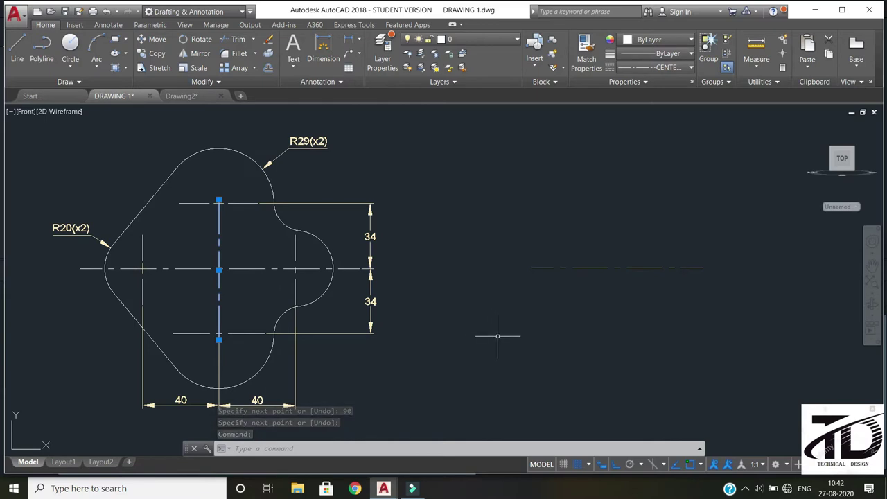
text(l)
key(Return)
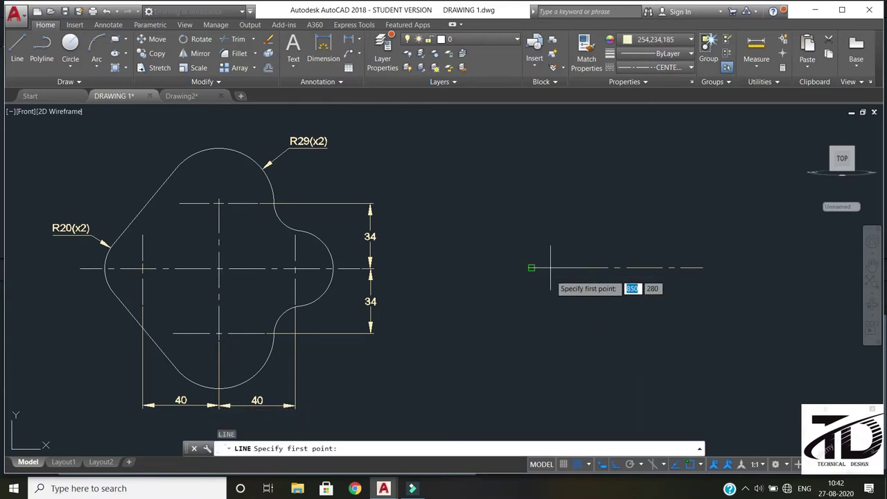
key(F9)
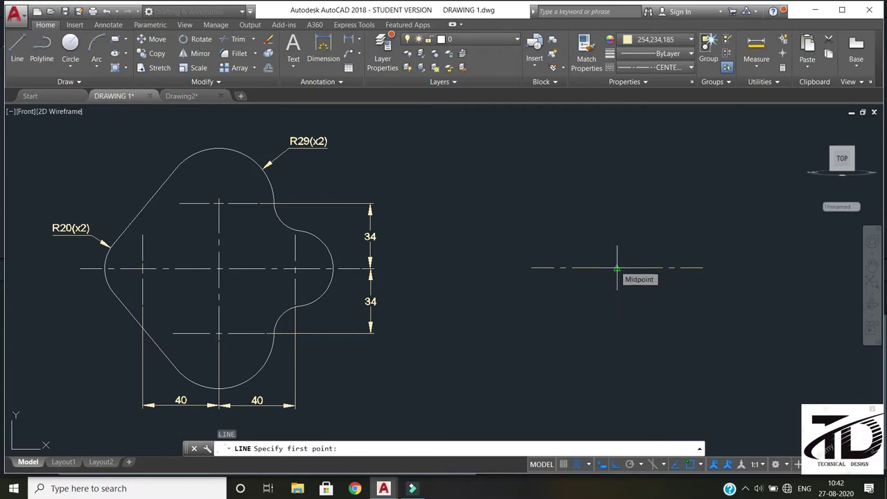
key(F9)
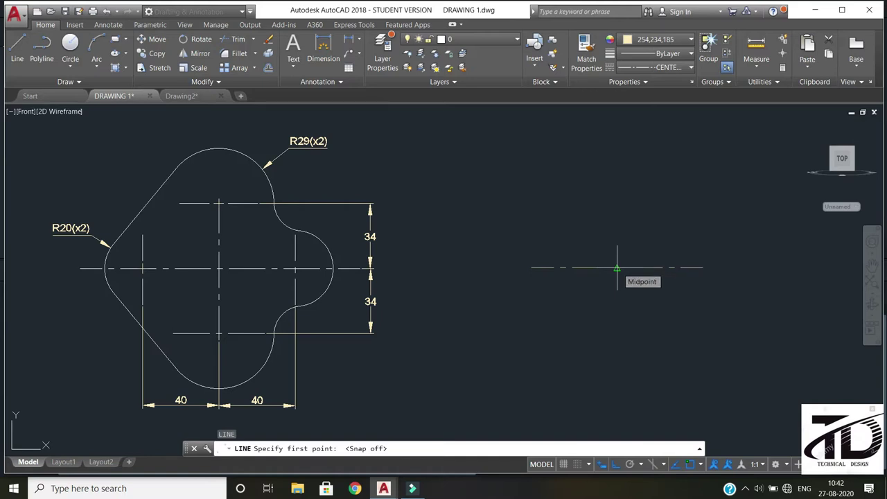
click(700, 465)
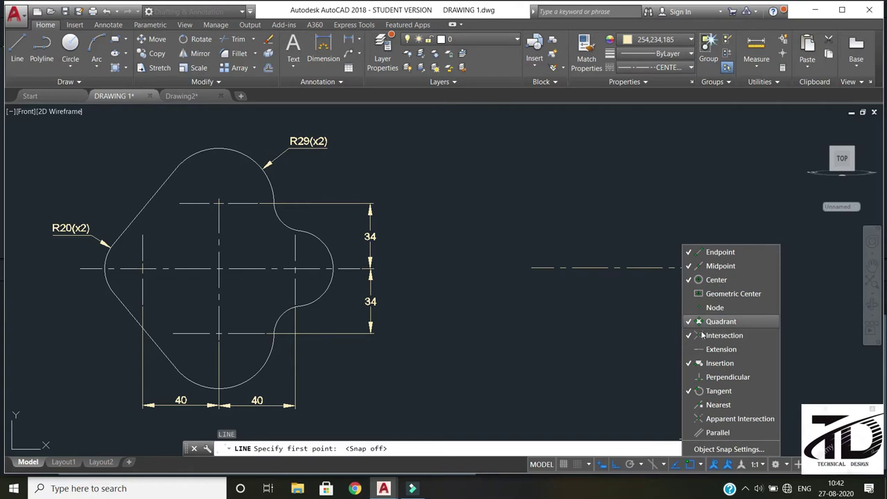
click(707, 392)
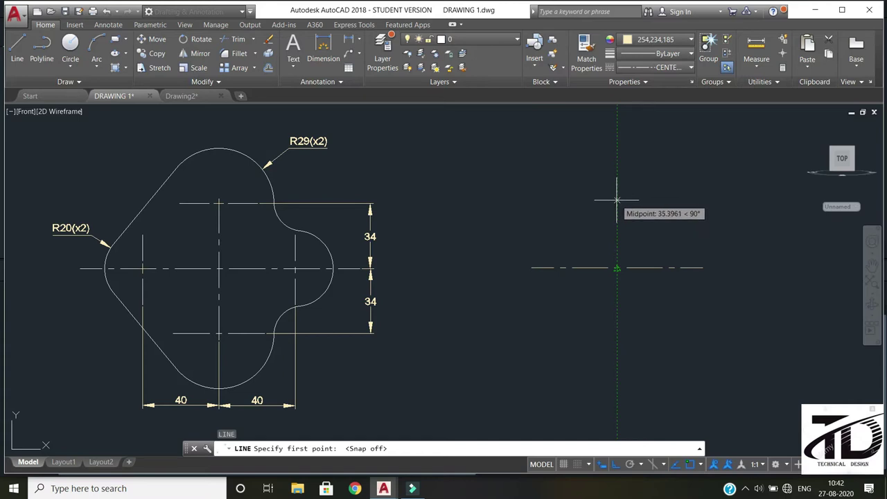
click(617, 200)
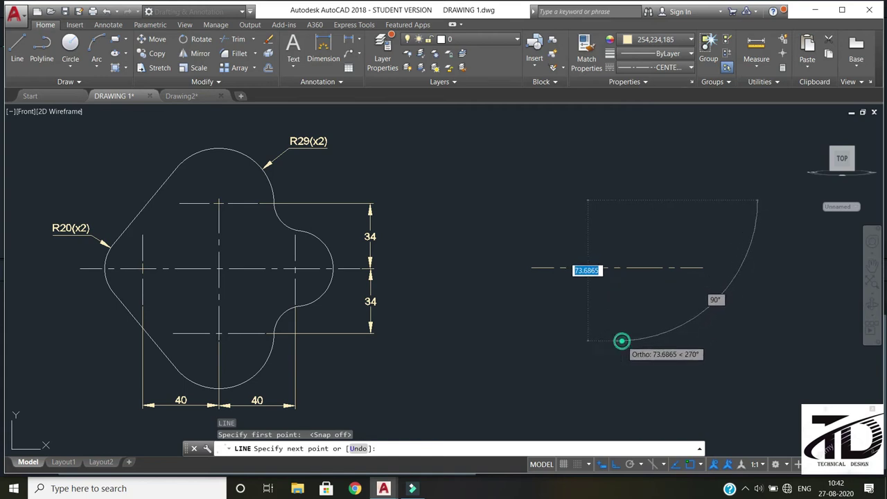
click(620, 329)
key(Return)
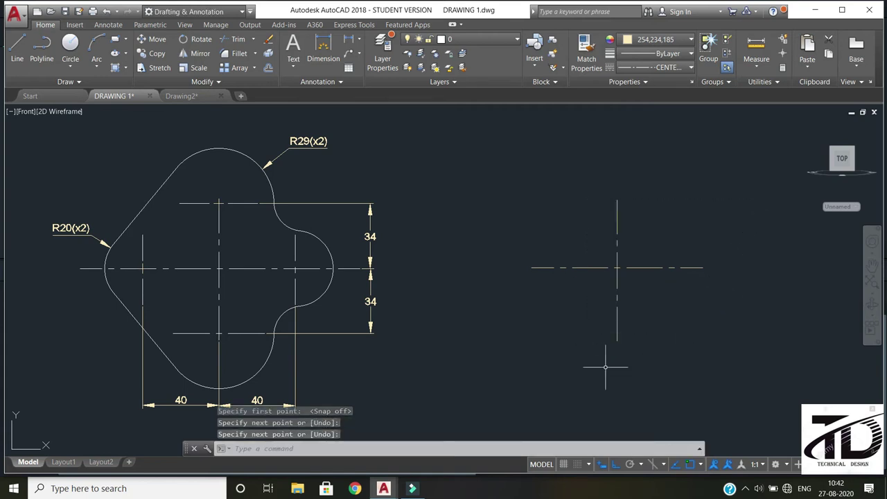
Offset the new horizontal centre line by 34 units, once above and once below.
click(251, 333)
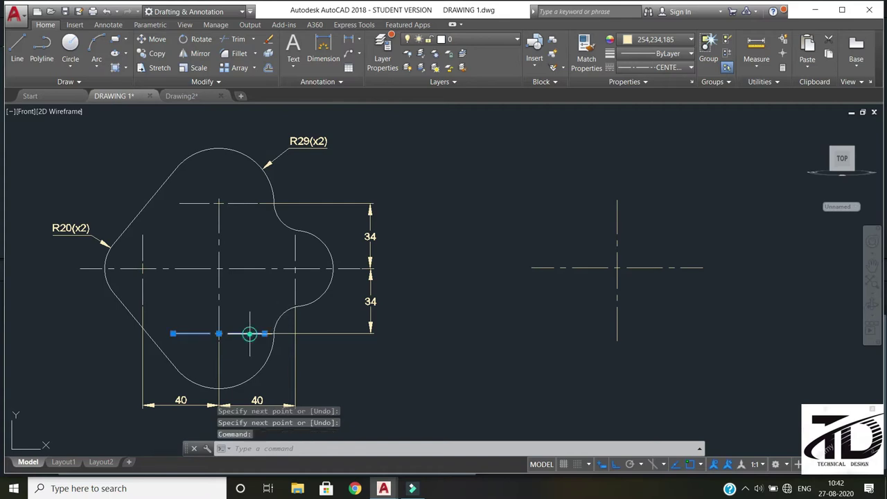
click(235, 204)
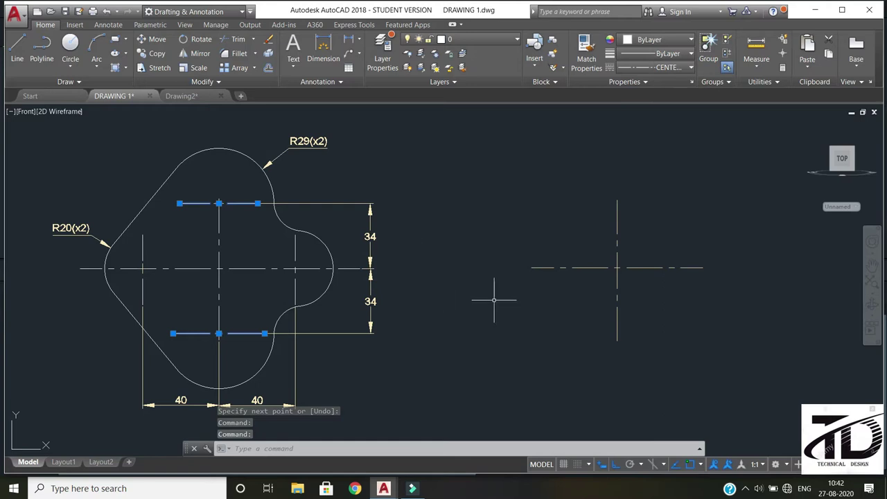
text(O)
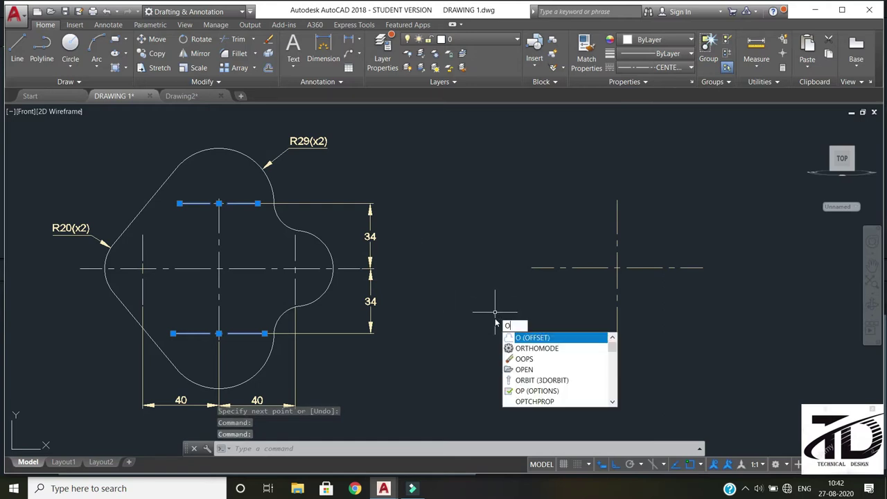
key(Return)
text(3)
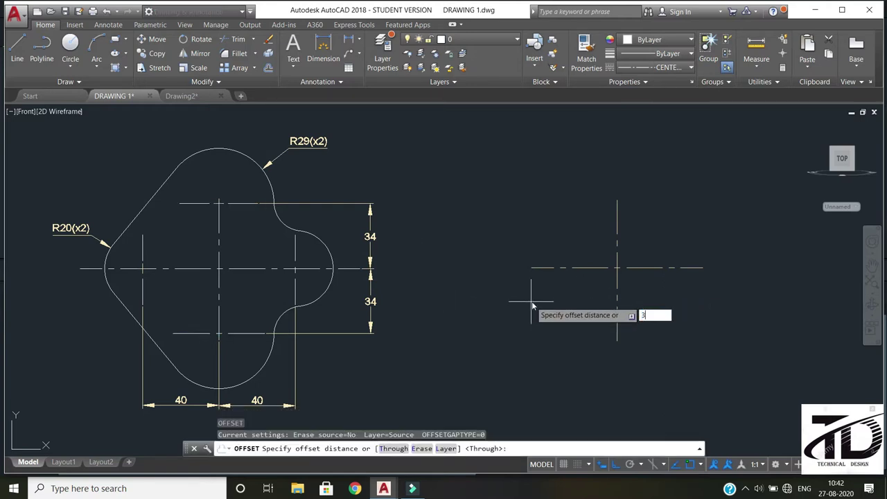
text(4)
key(Return)
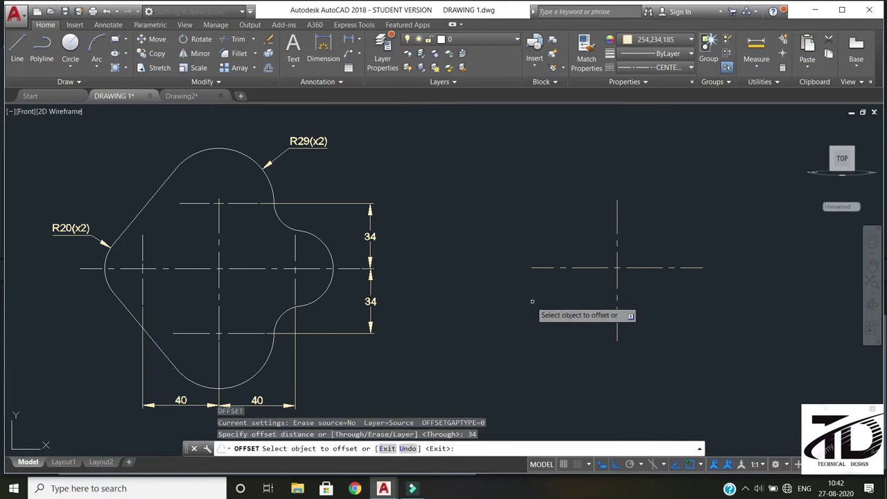
click(563, 268)
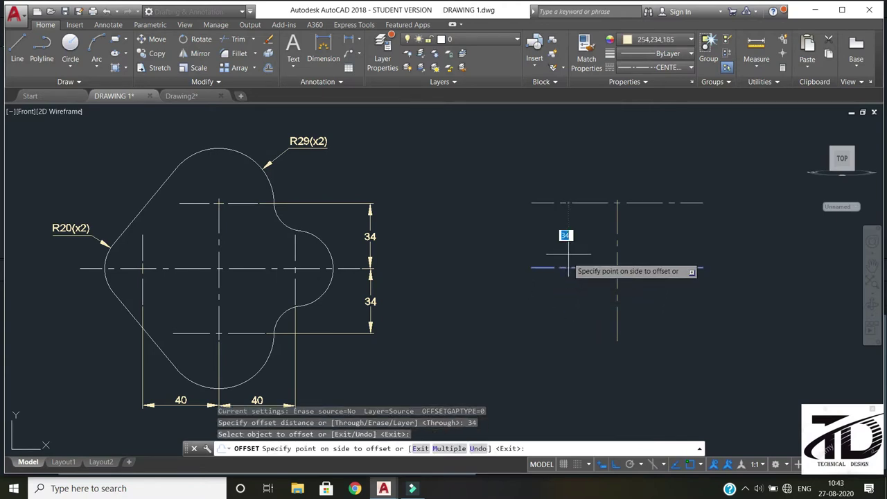
click(568, 225)
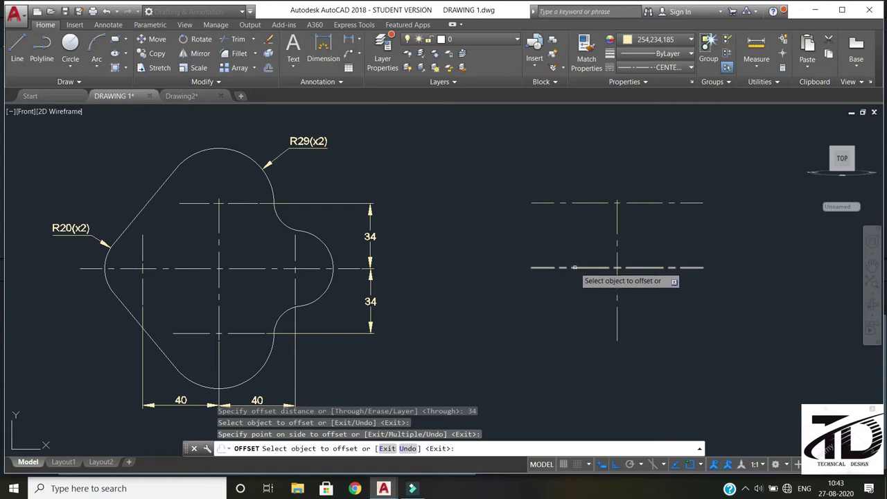
click(573, 267)
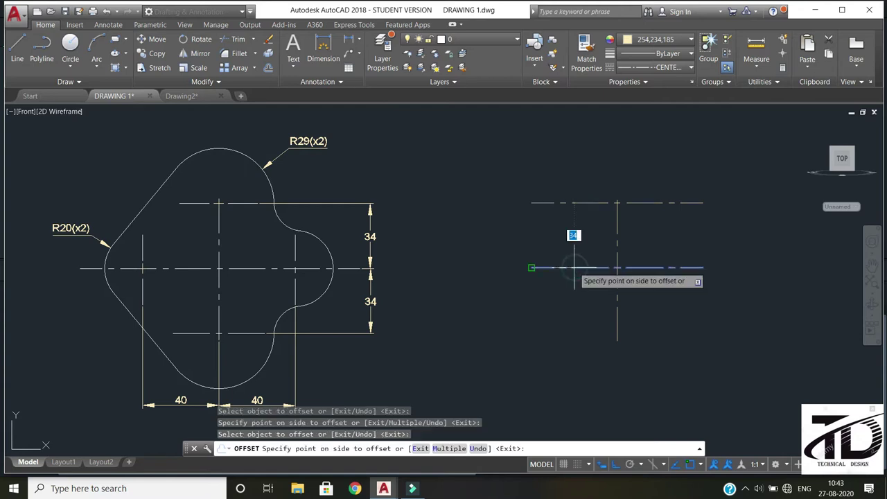
click(582, 331)
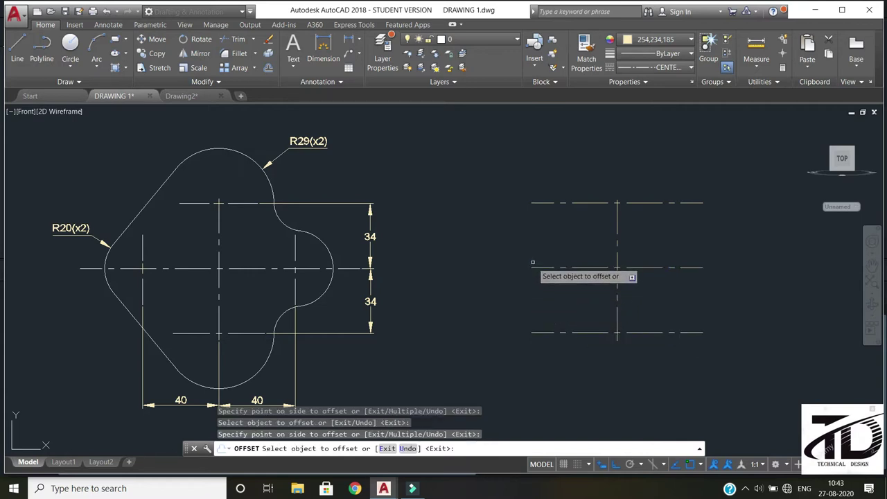
key(Escape)
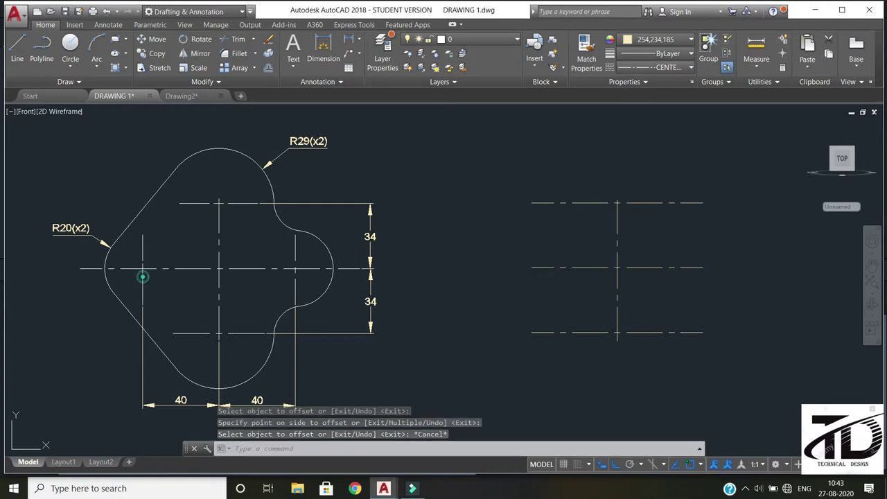
Offset the new drawing's vertical centre line by 40 units, once to the left and once to the right.
click(143, 275)
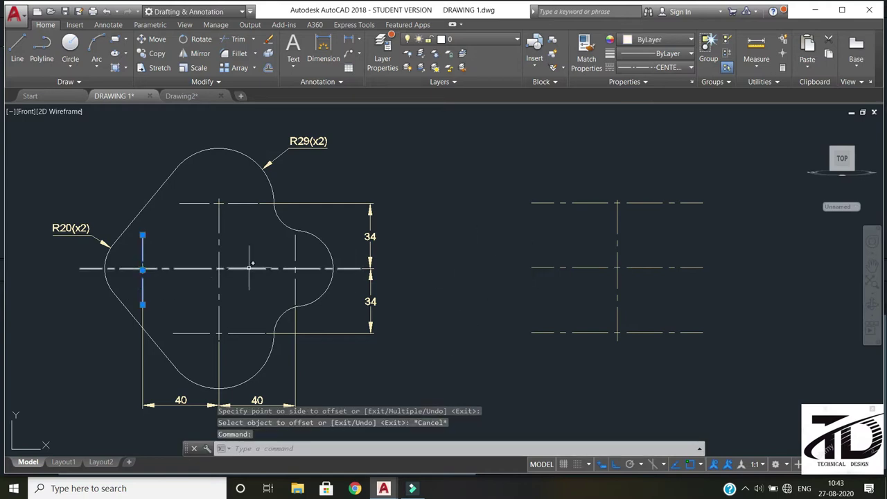
click(296, 247)
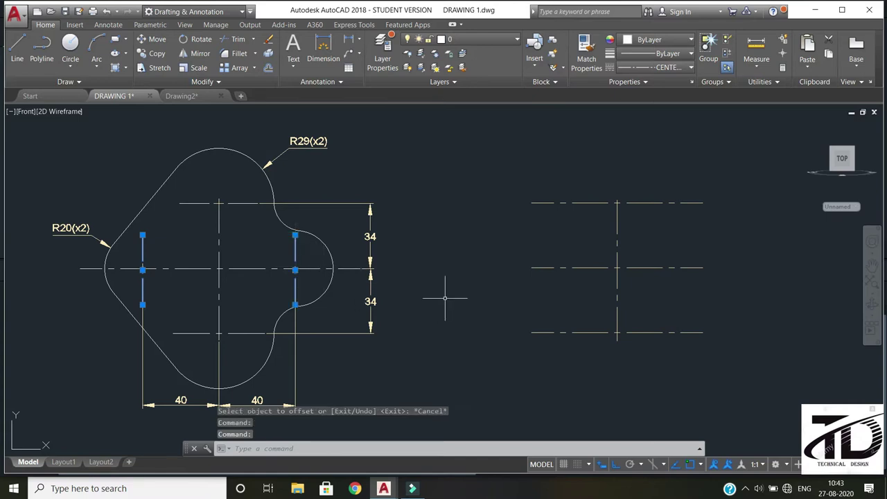
click(617, 220)
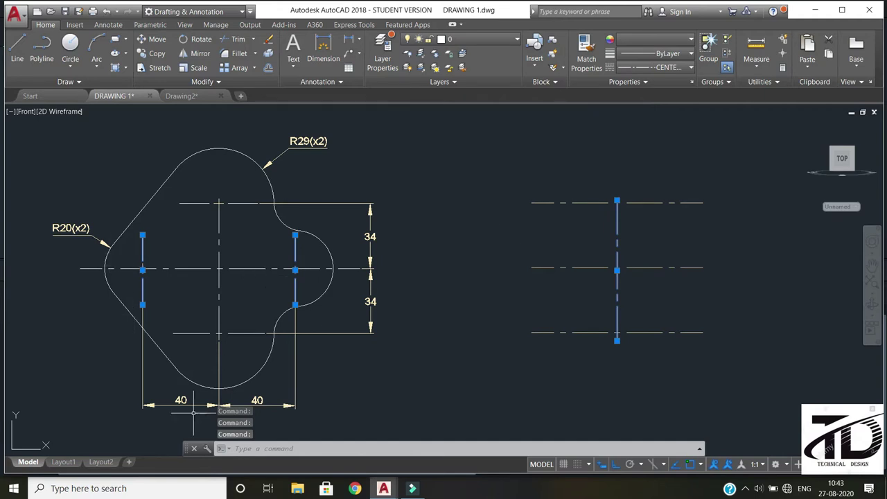
text(o)
key(Return)
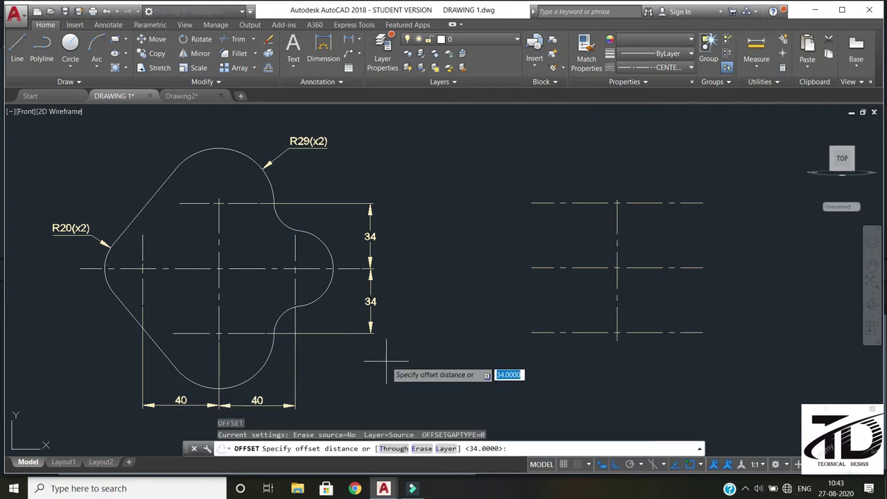
text(40)
key(Return)
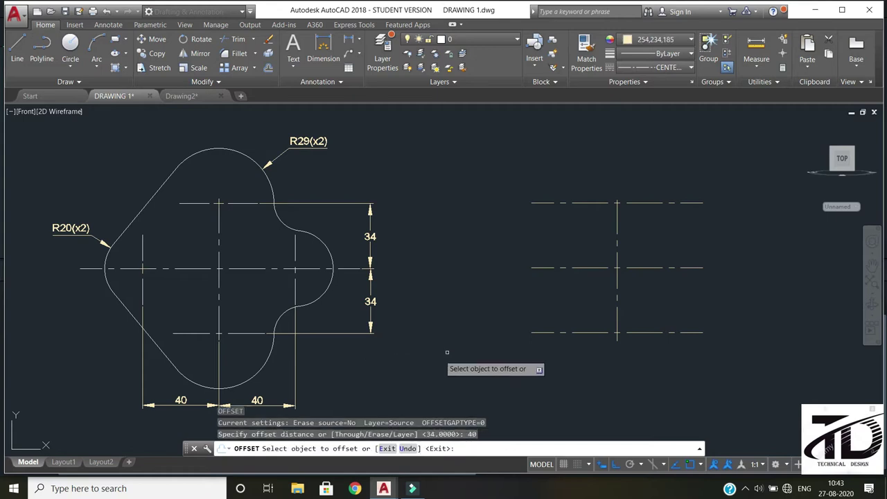
click(617, 219)
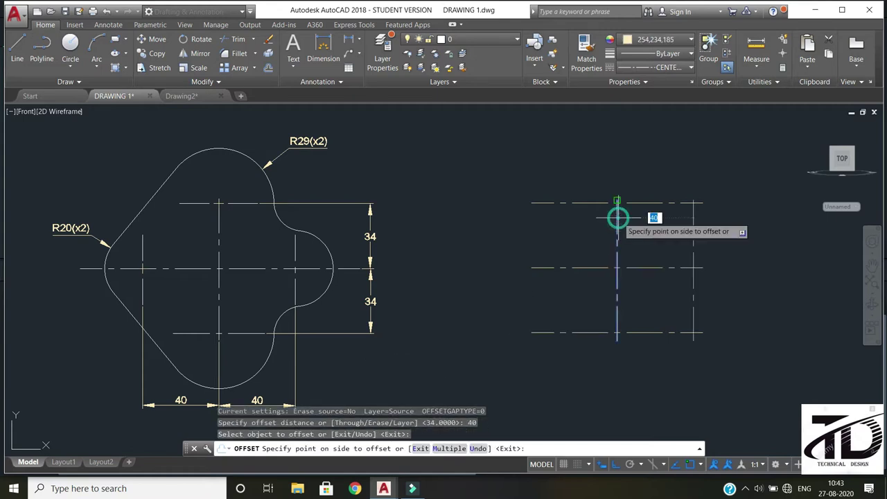
click(551, 231)
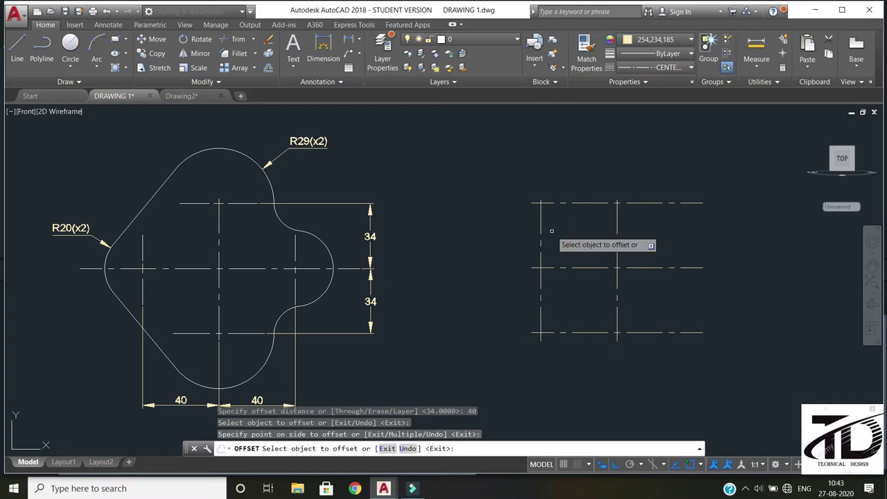
click(617, 221)
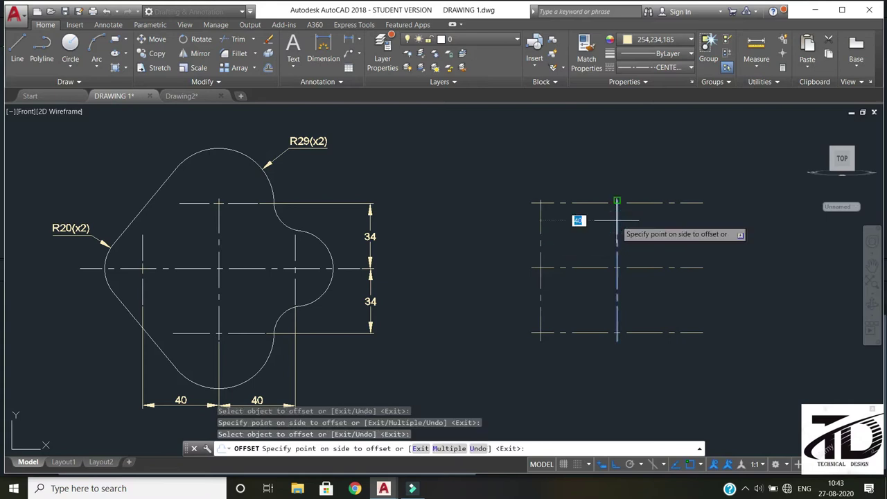
click(655, 227)
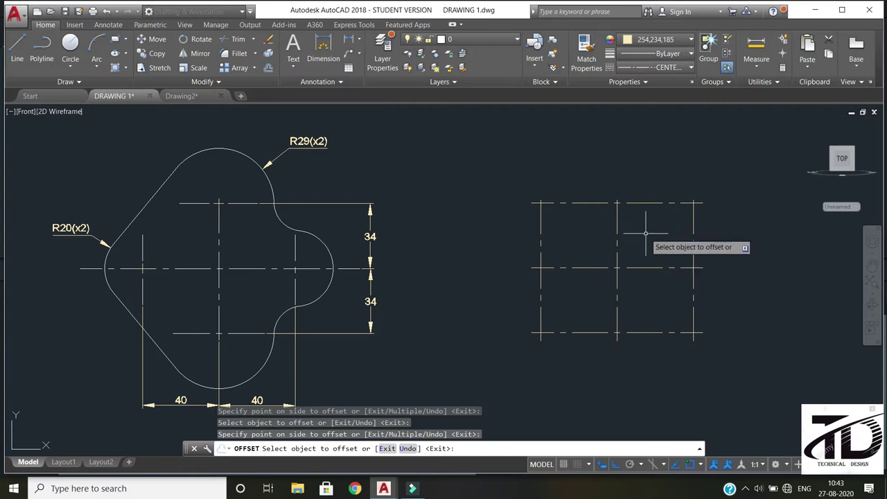
key(Escape)
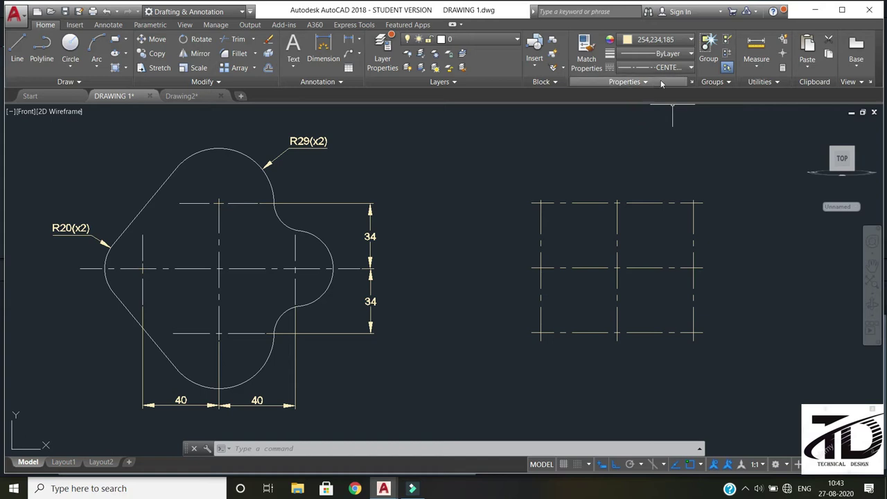
Set the current linetype to ByLayer and draw a radius 29 circle where the middle vertical and upper horizontal centre lines cross.
click(690, 69)
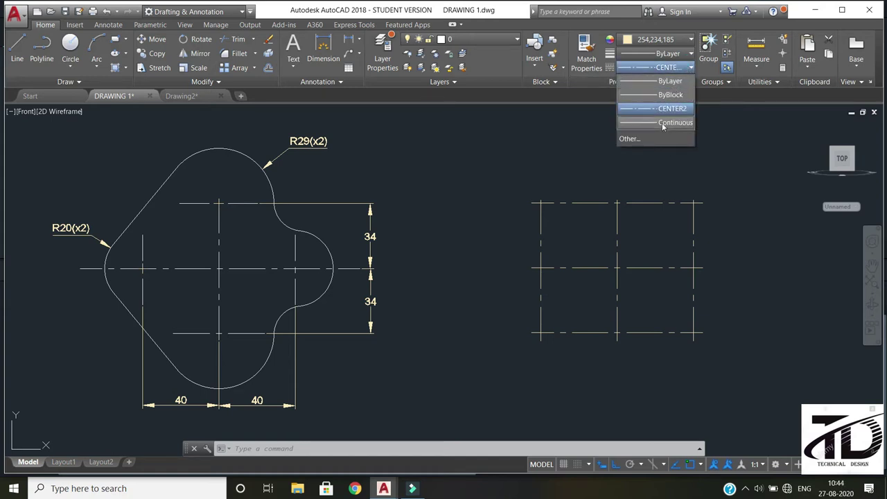
click(655, 84)
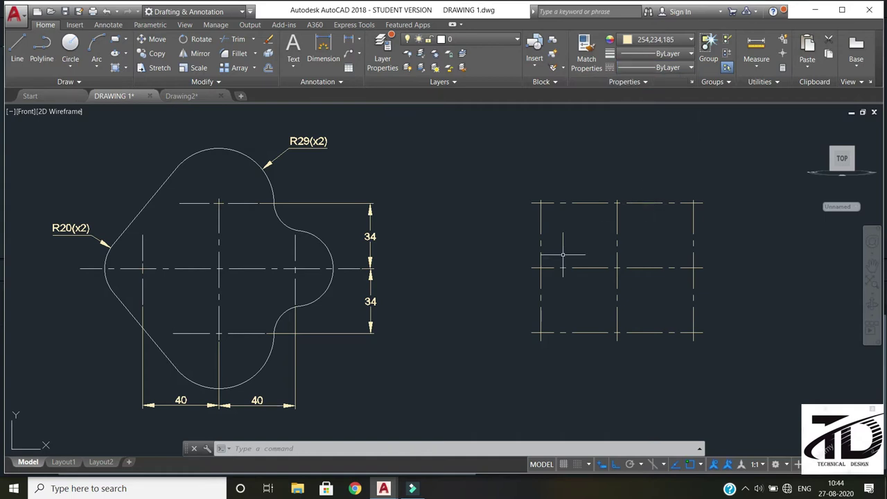
click(207, 149)
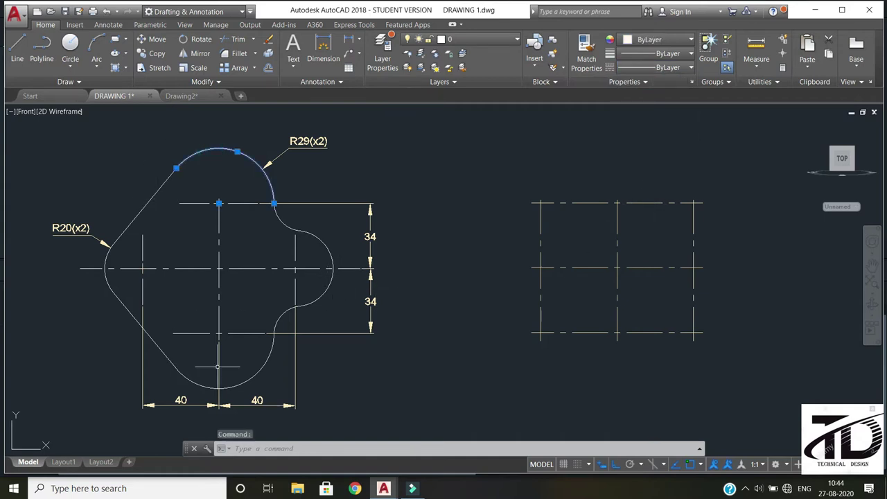
click(228, 386)
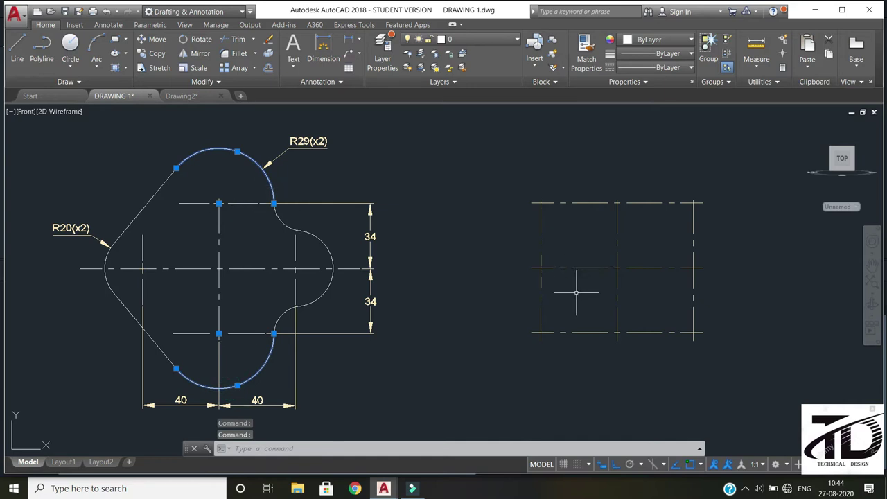
text(c)
key(Return)
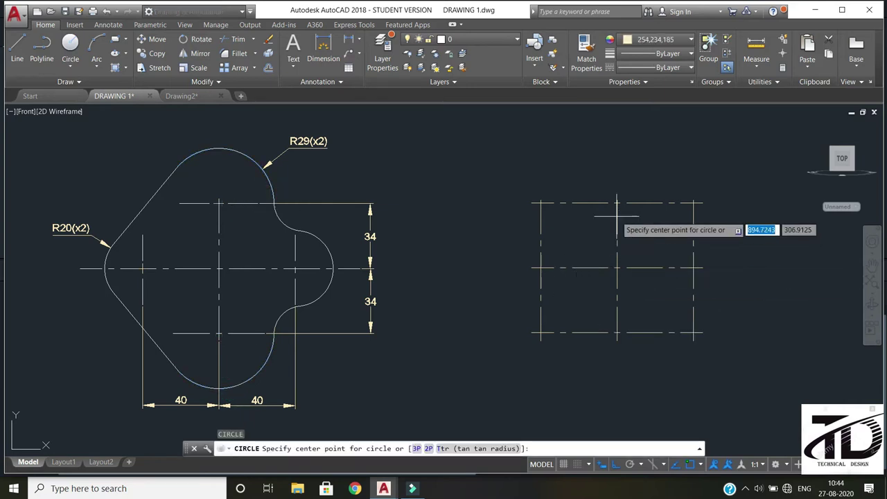
click(617, 203)
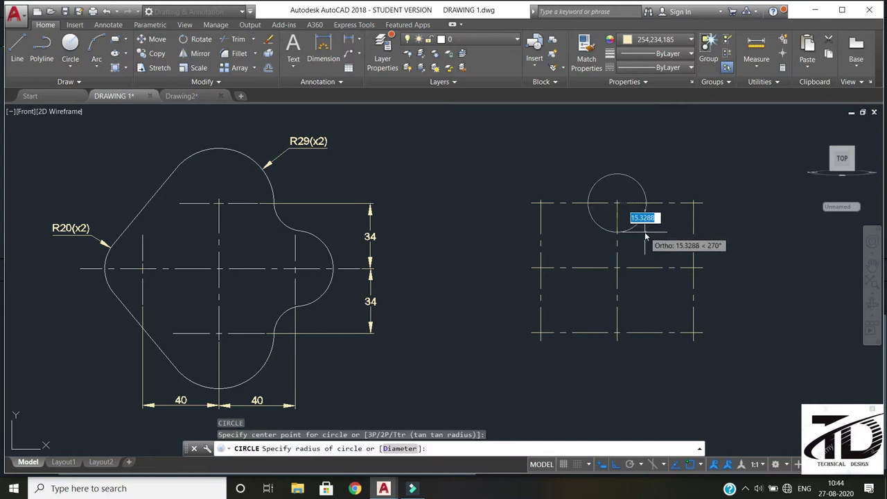
text(29)
key(Return)
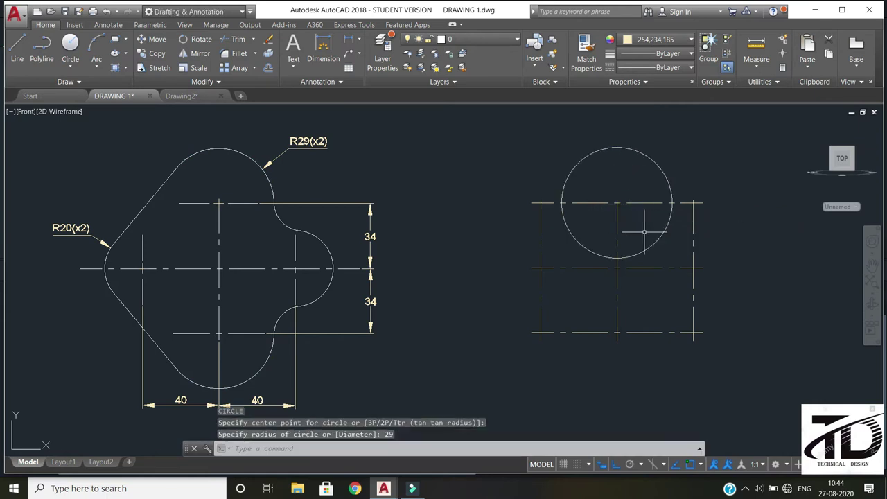
Draw a radius 29 circle centred where the middle vertical and lower horizontal centre lines cross.
click(243, 384)
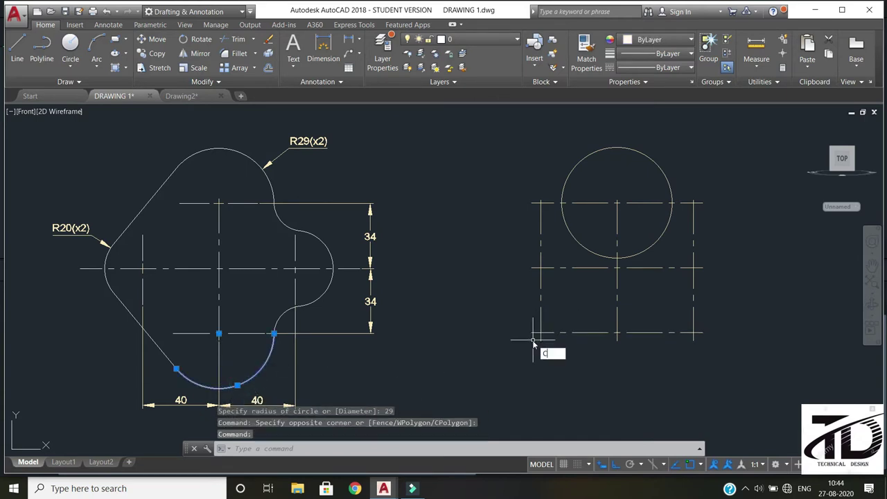
key(Return)
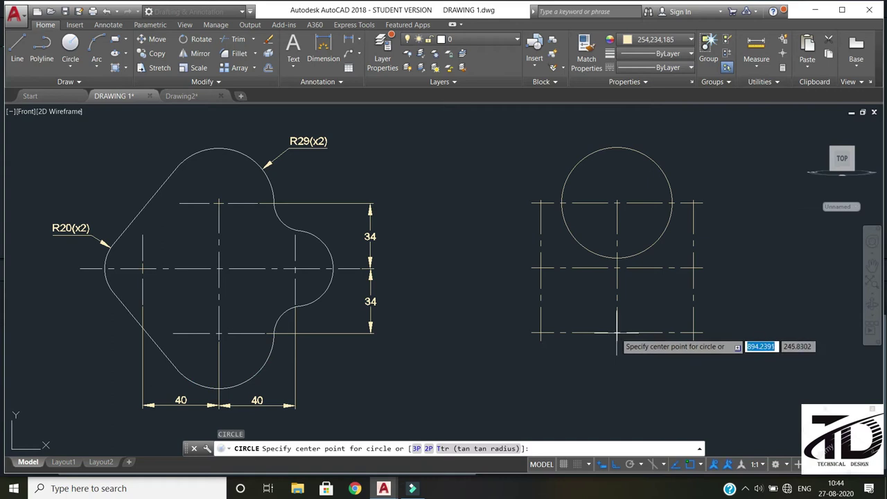
click(618, 333)
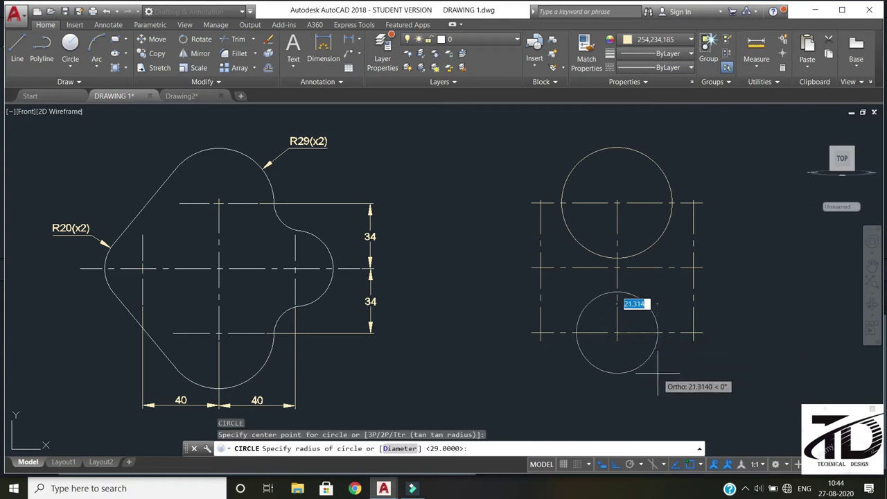
text(29)
key(Return)
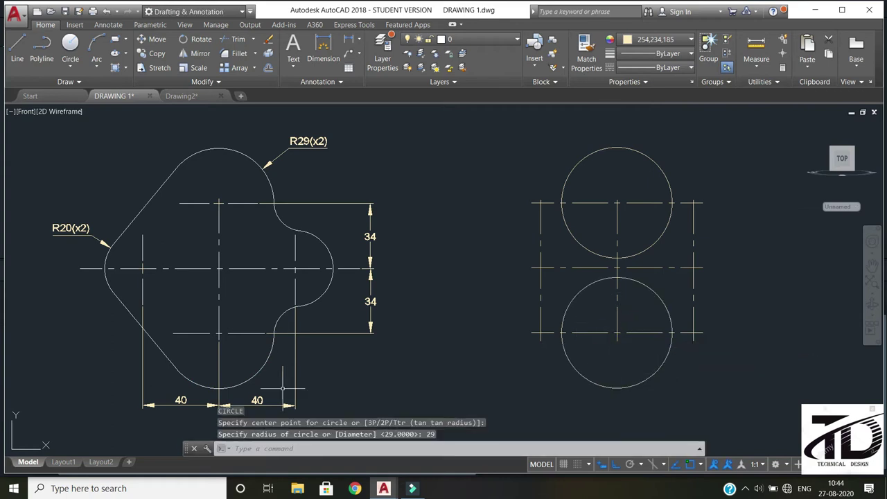
Draw a radius 20 circle centred where the left vertical and middle horizontal centre lines cross.
click(104, 267)
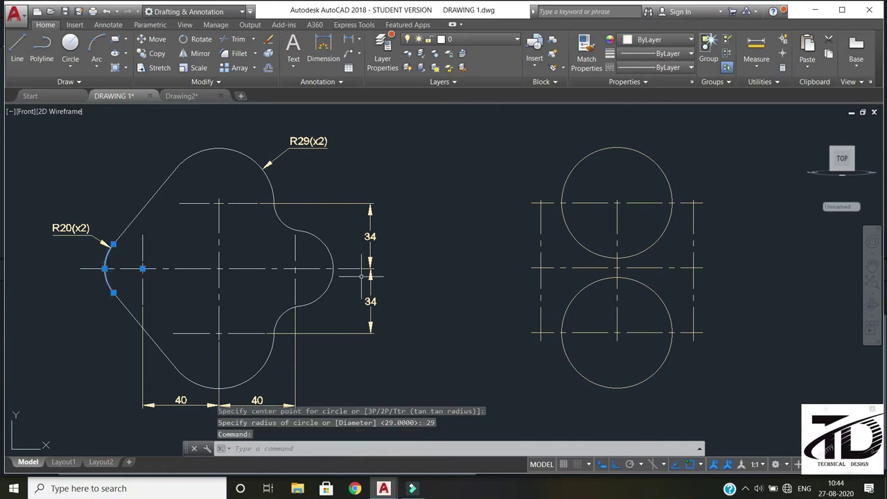
click(331, 251)
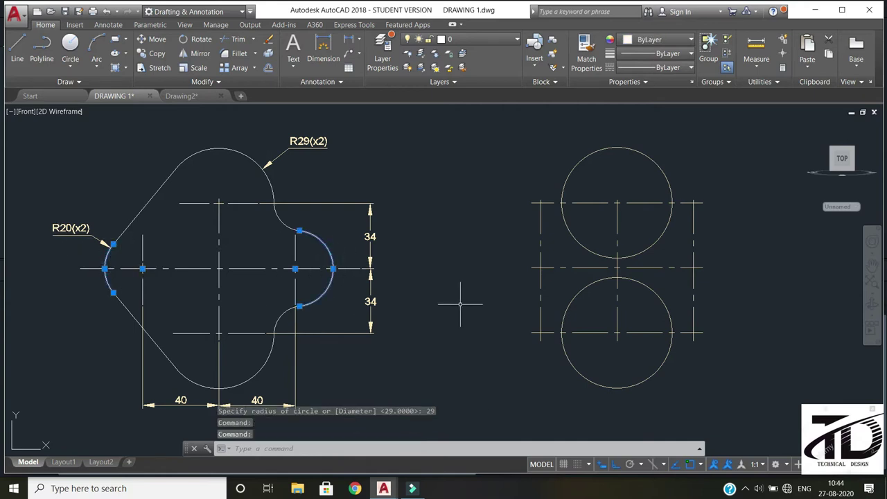
text(c)
key(Return)
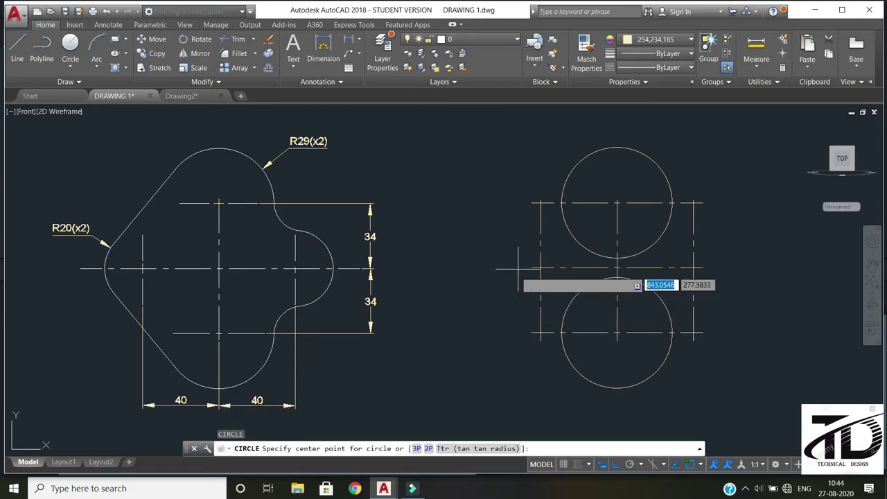
click(540, 268)
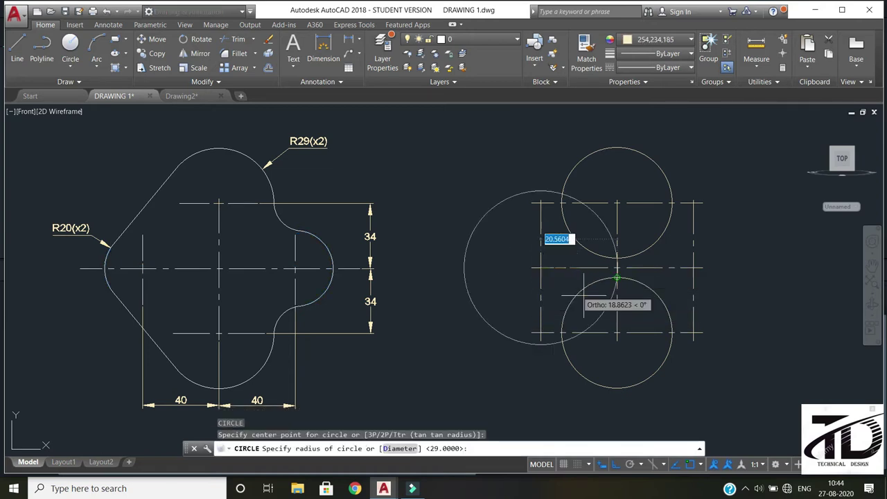
key(Return)
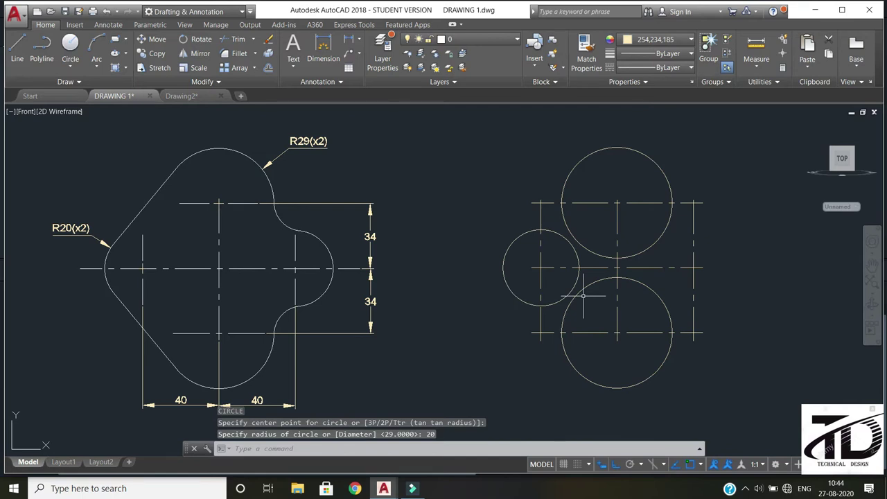
Draw a radius 20 circle centred where the right vertical and middle horizontal centre lines cross.
click(333, 264)
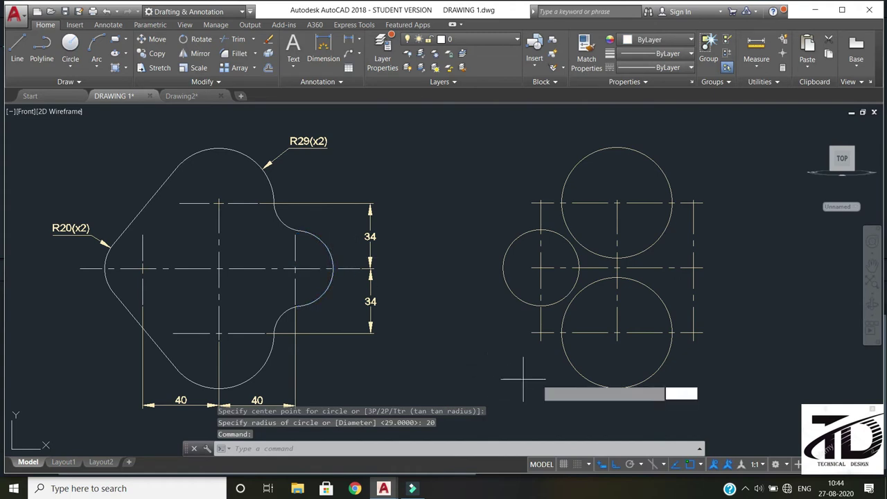
key(Return)
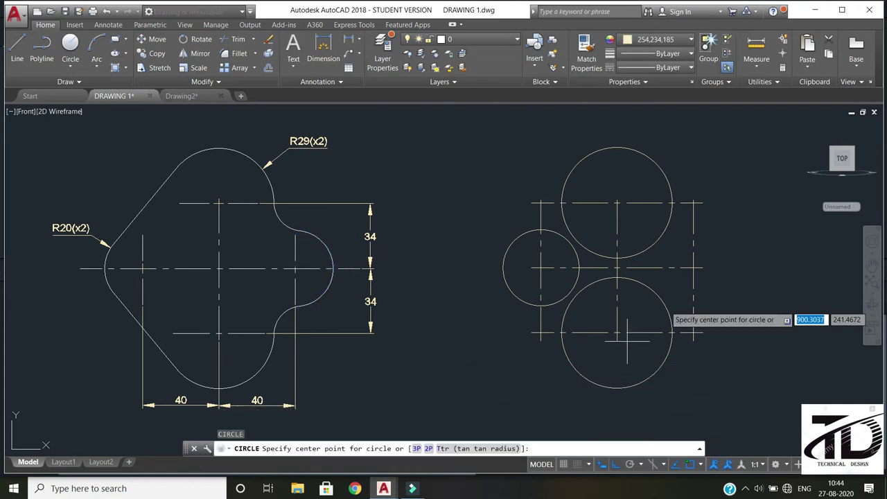
click(693, 268)
text(20)
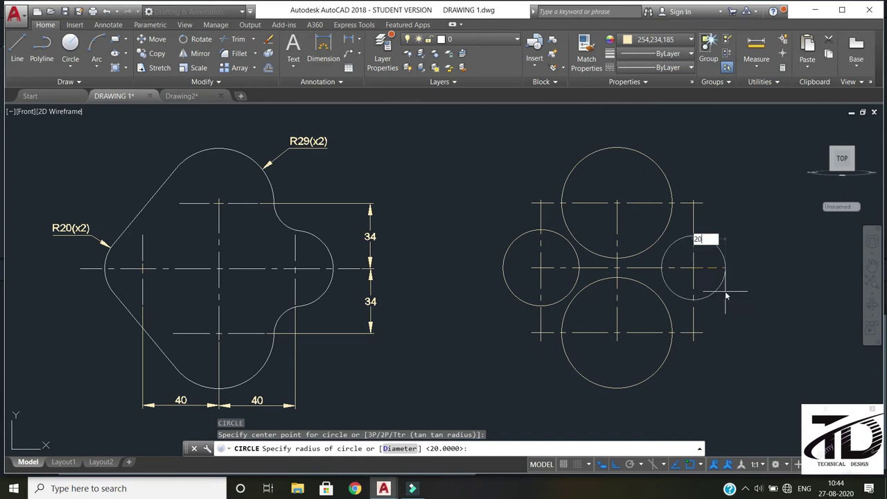
key(Return)
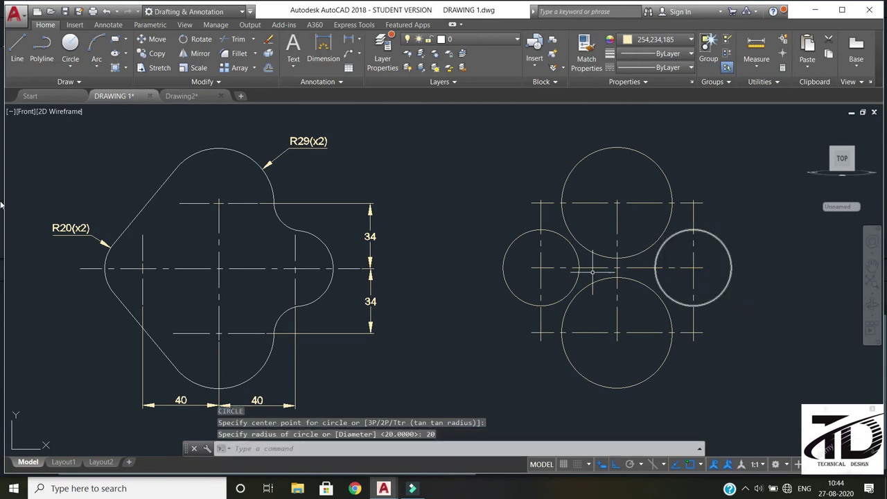
click(151, 199)
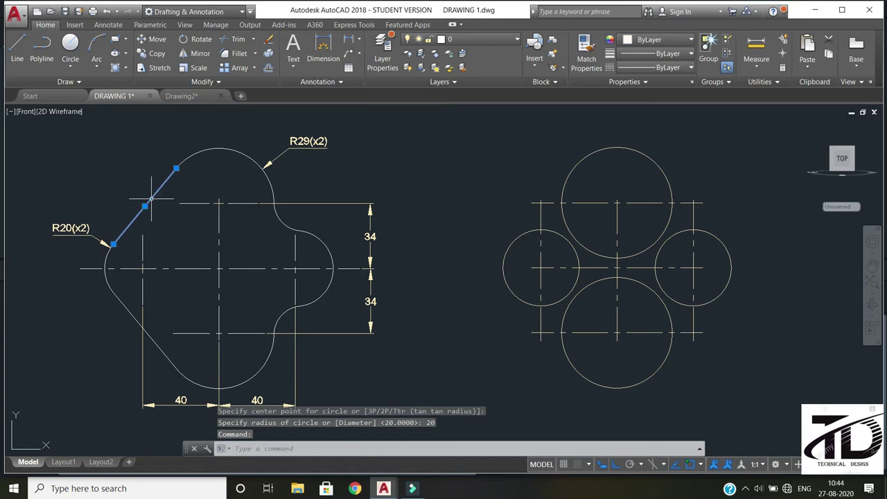
click(134, 317)
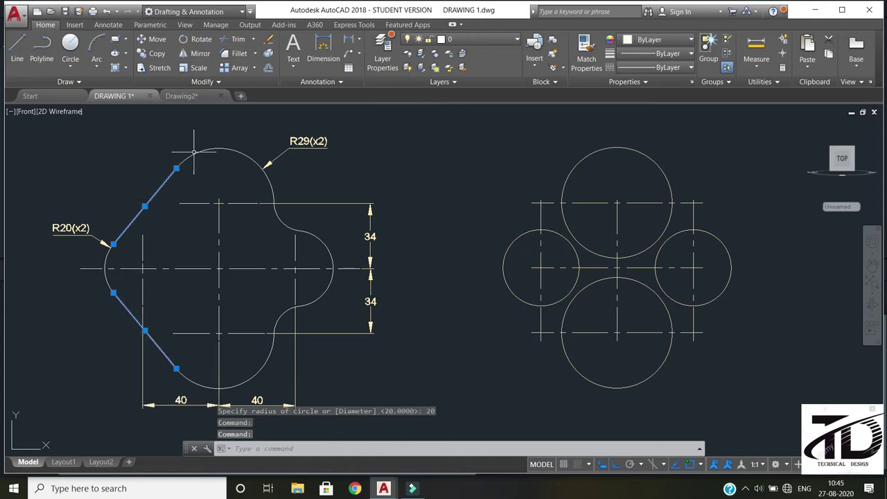
click(106, 259)
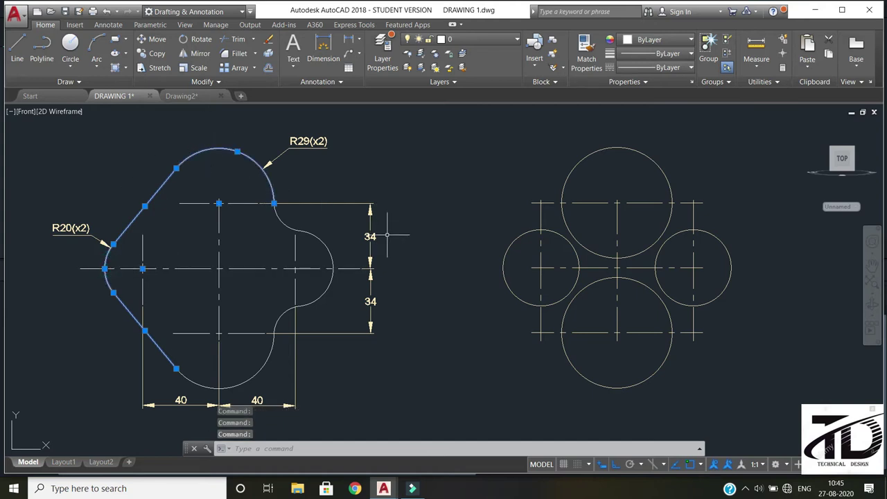
Draw a line tangent to the outer upper-left side of the upper R29 circle and the left R20 circle.
key(Return)
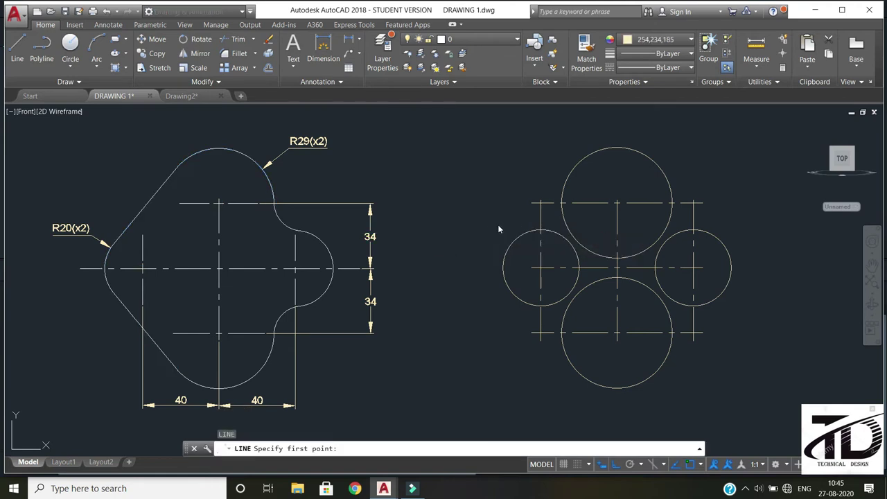
shift+right_click(496, 208)
click(531, 379)
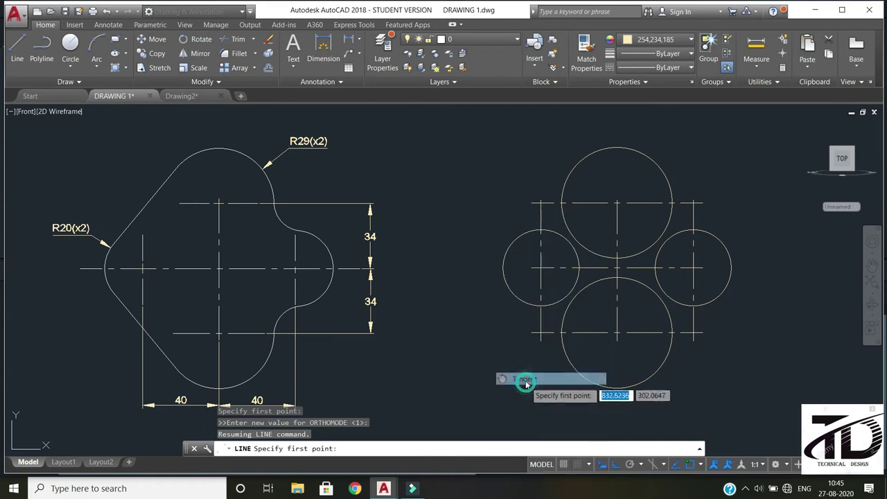
click(573, 165)
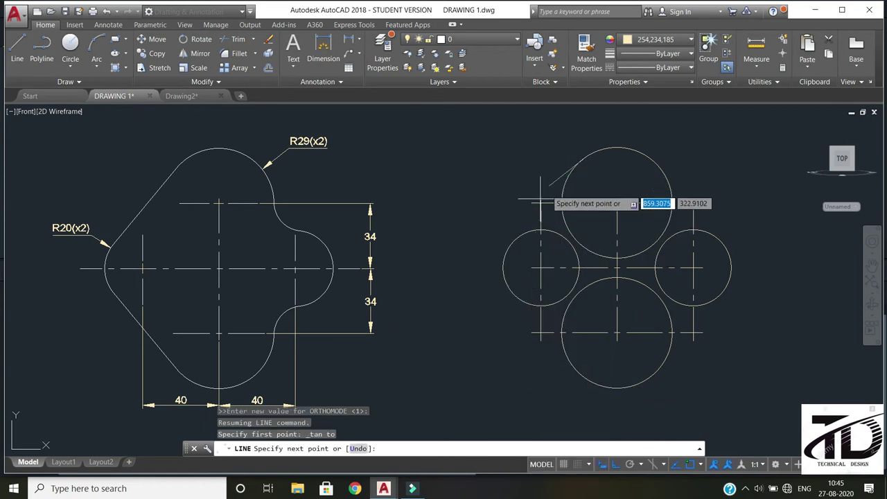
shift+right_click(514, 239)
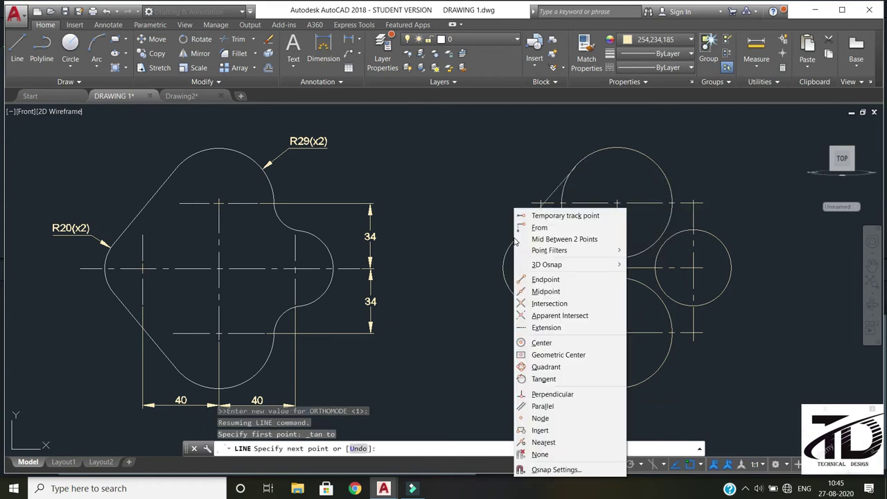
click(544, 379)
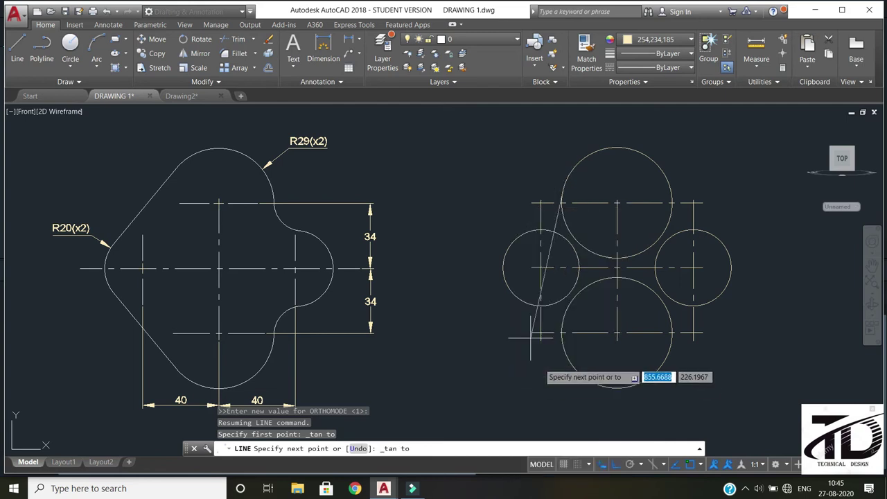
click(505, 254)
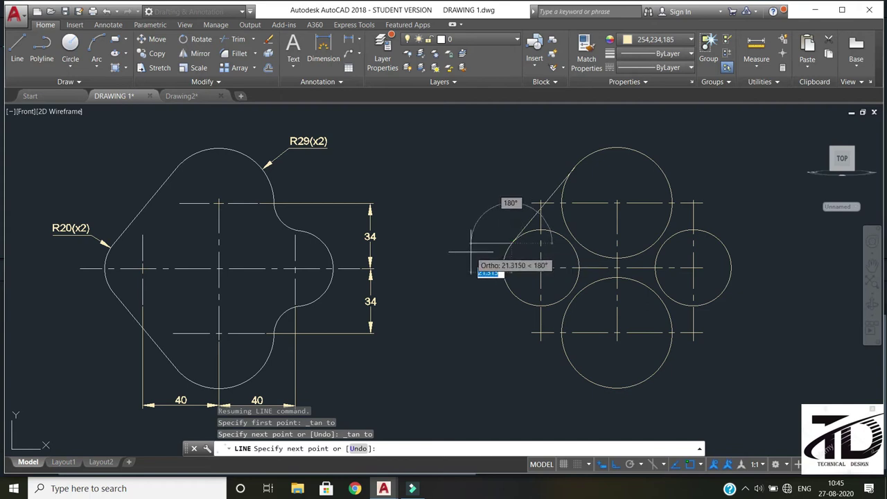
key(Escape)
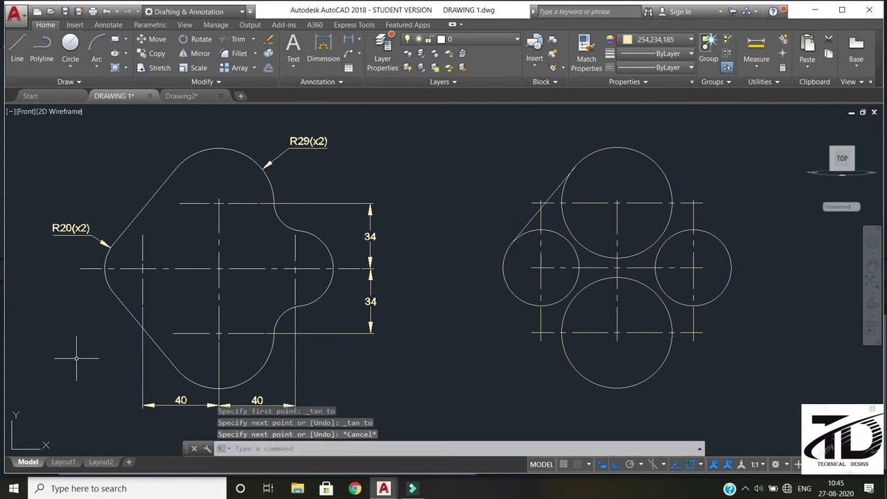
Draw a line tangent to the outer lower-left side of the left R20 circle and the lower R29 circle.
click(132, 313)
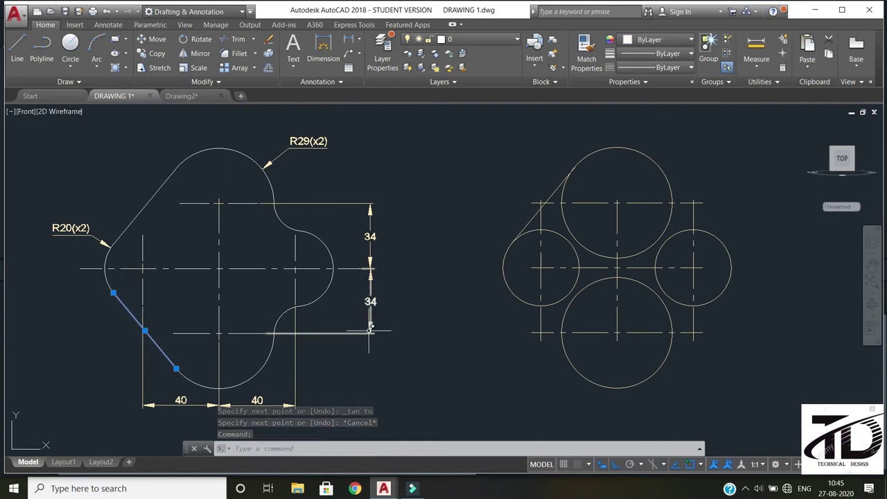
text(l)
key(Return)
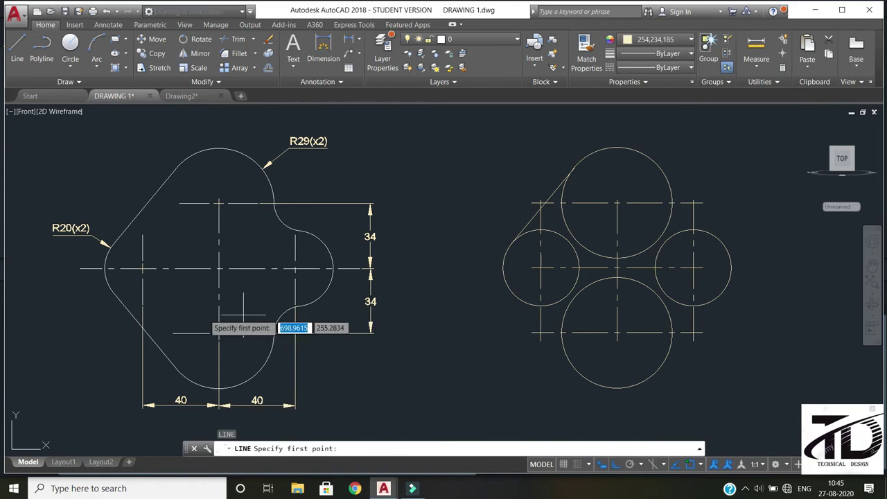
shift+right_click(230, 326)
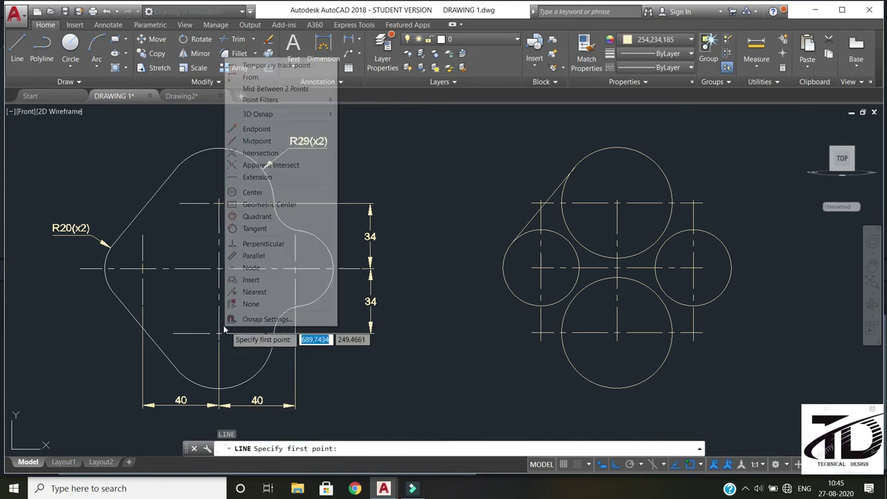
click(257, 231)
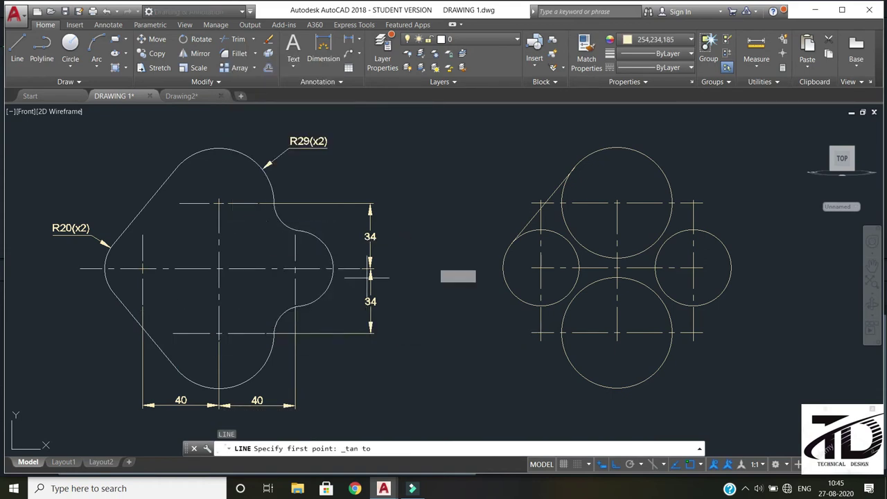
click(512, 282)
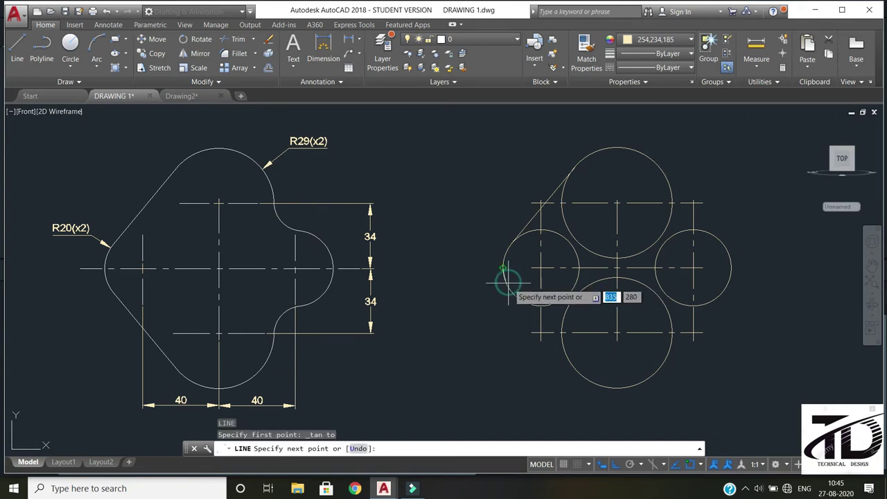
shift+right_click(543, 359)
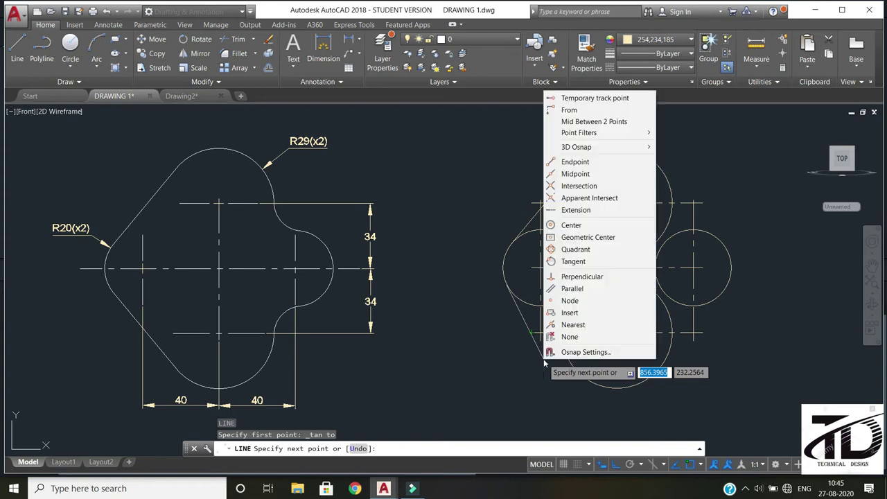
click(582, 262)
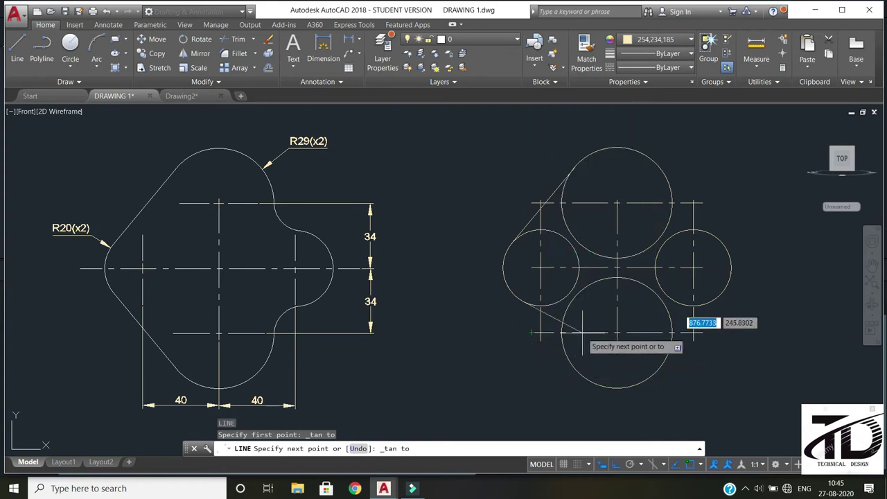
click(578, 371)
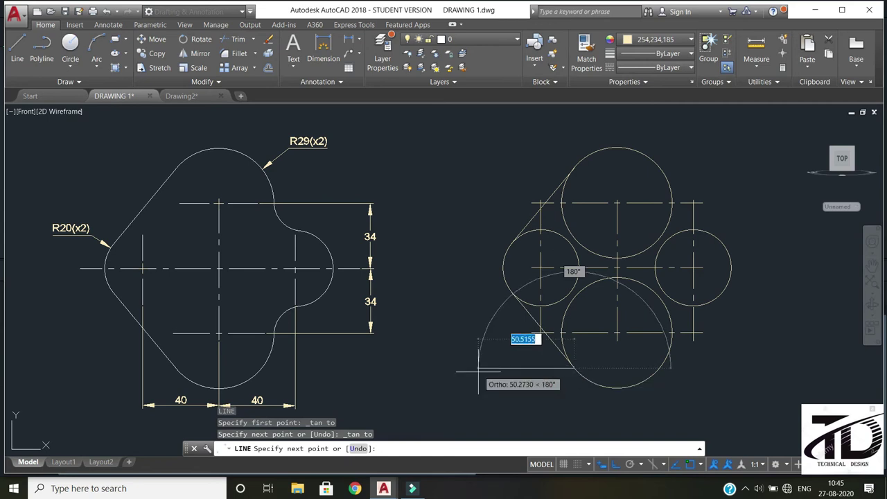
key(Escape)
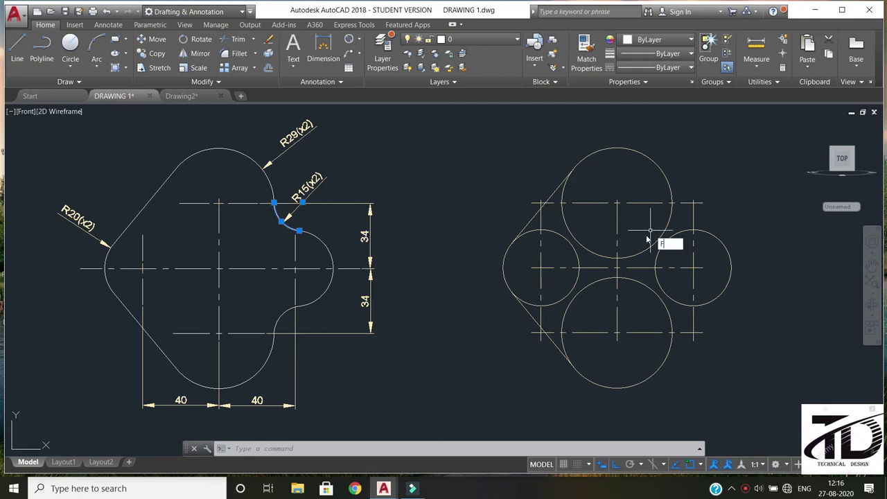
Fillet the upper R29 circle and the right R20 circle with a radius of 15.
key(Return)
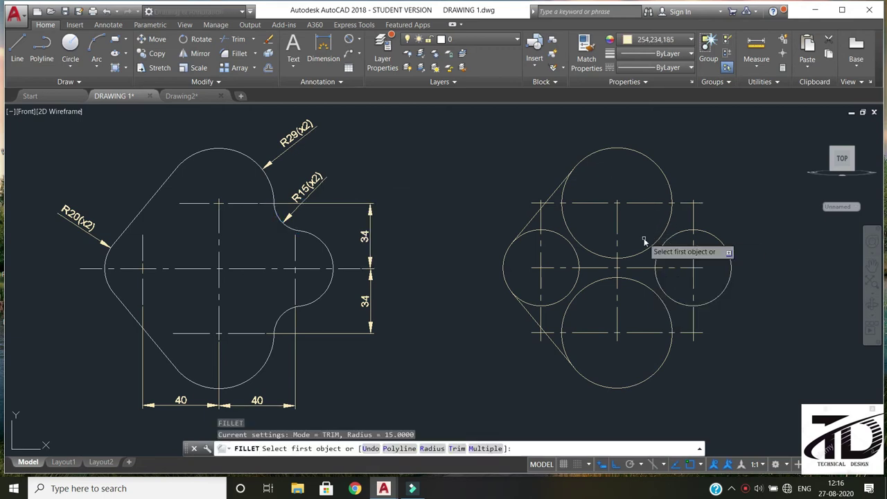
text(R)
key(Return)
text(15)
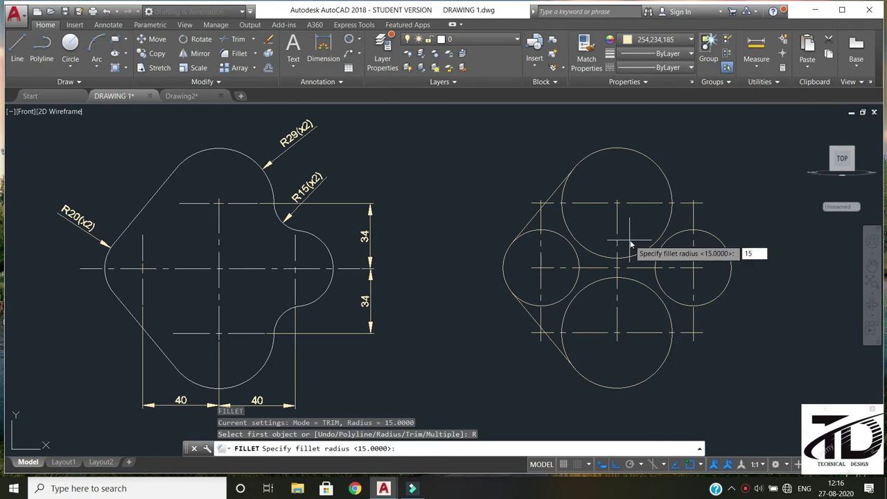
key(Return)
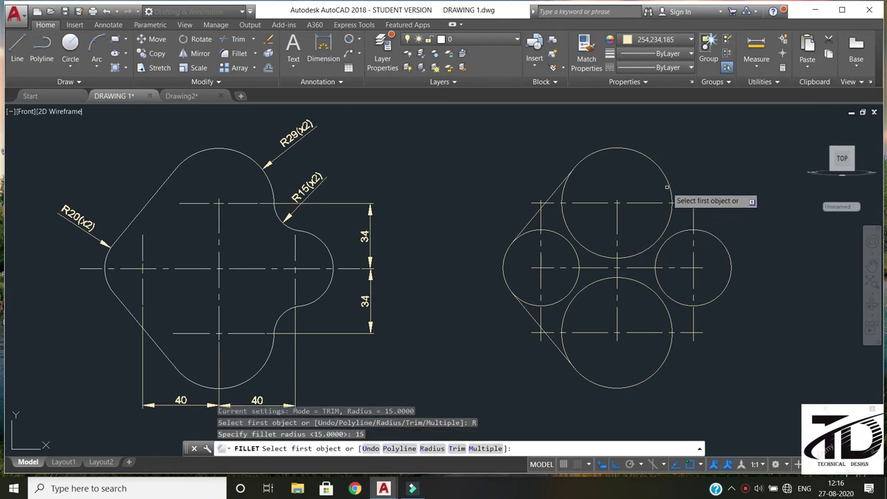
click(667, 187)
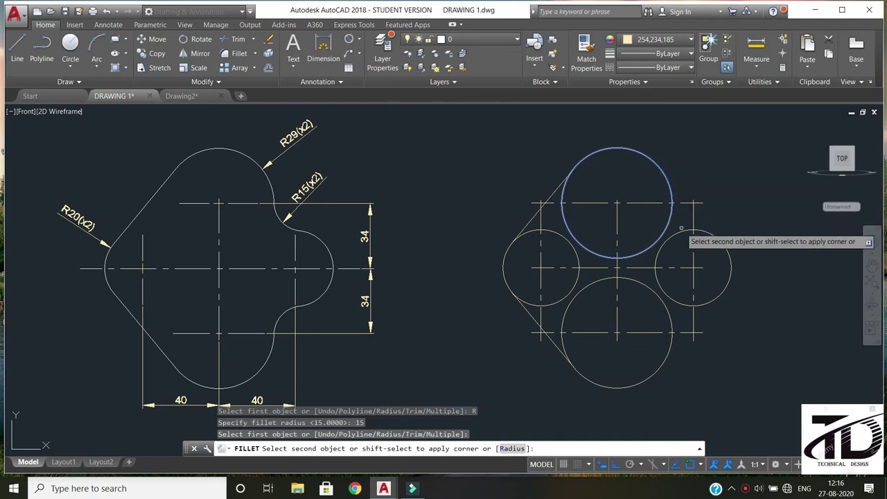
click(682, 229)
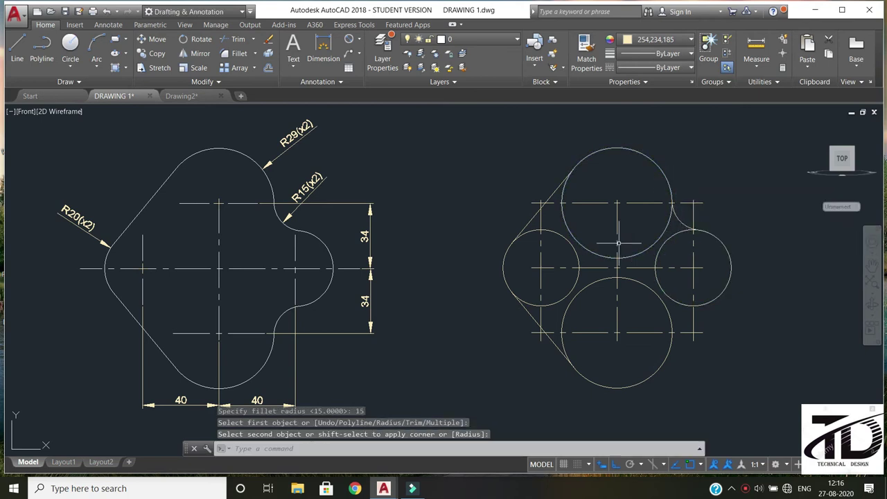
key(Escape)
Fillet the right R20 circle and the lower R29 circle with a radius of 15.
text(f)
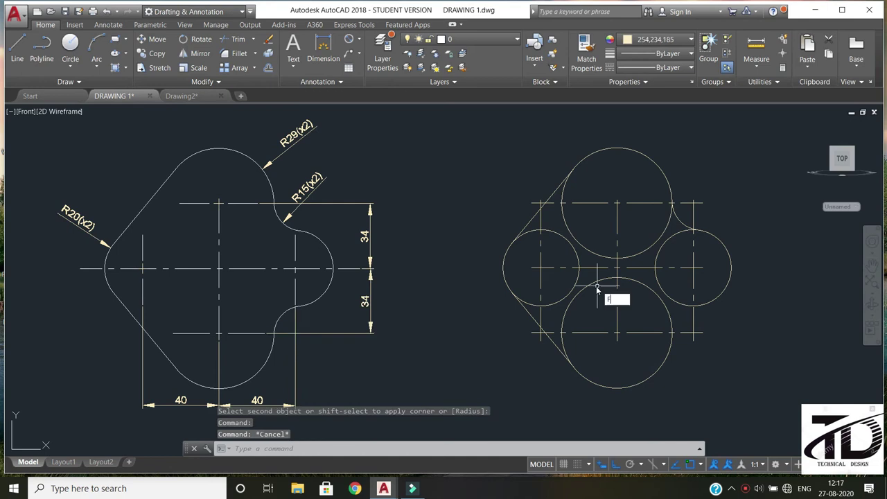
key(Return)
text(r)
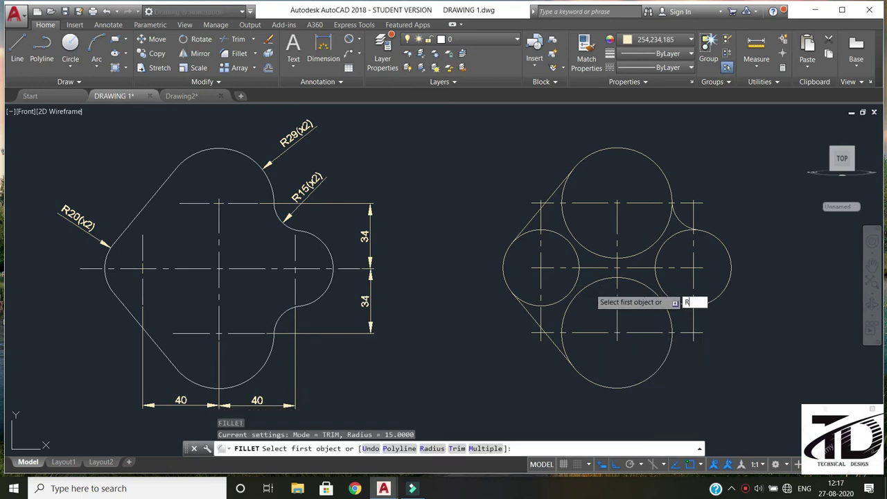
key(Return)
text(1)
key(Return)
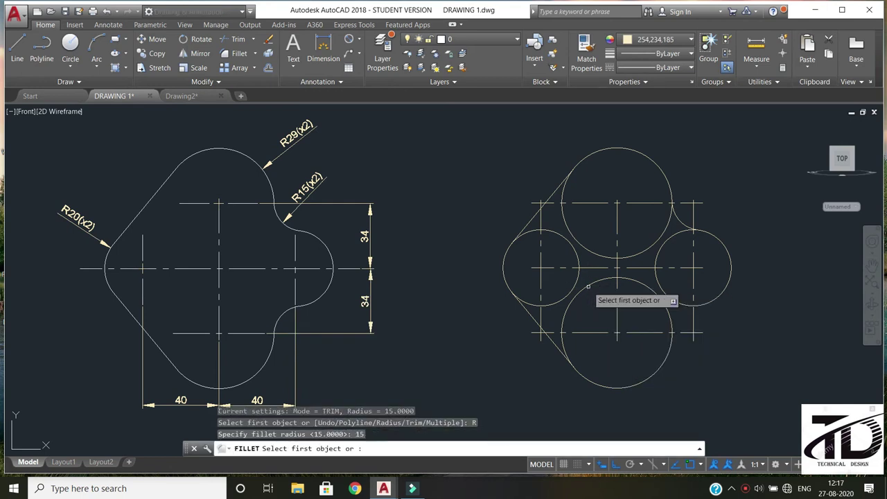
click(680, 305)
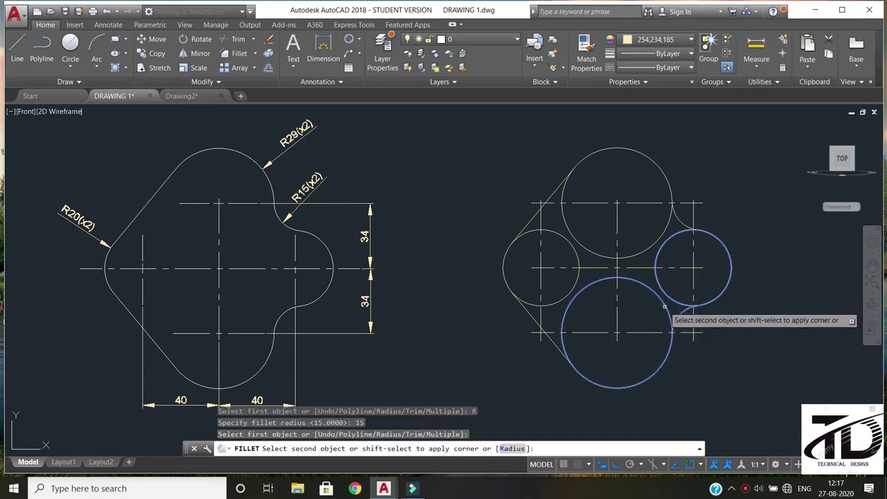
click(662, 311)
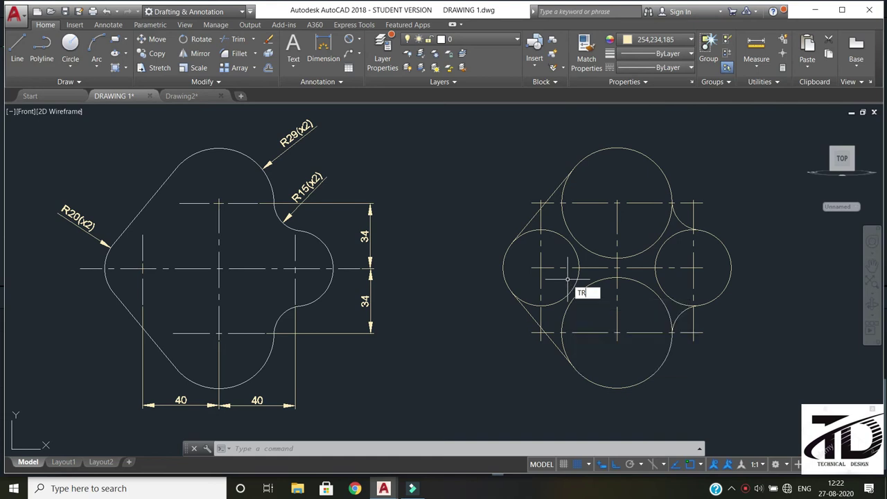
Trim away the inner arcs of the upper R29 circle and the left R20 circle, using all objects as cutting edges.
key(Return)
key(Return)
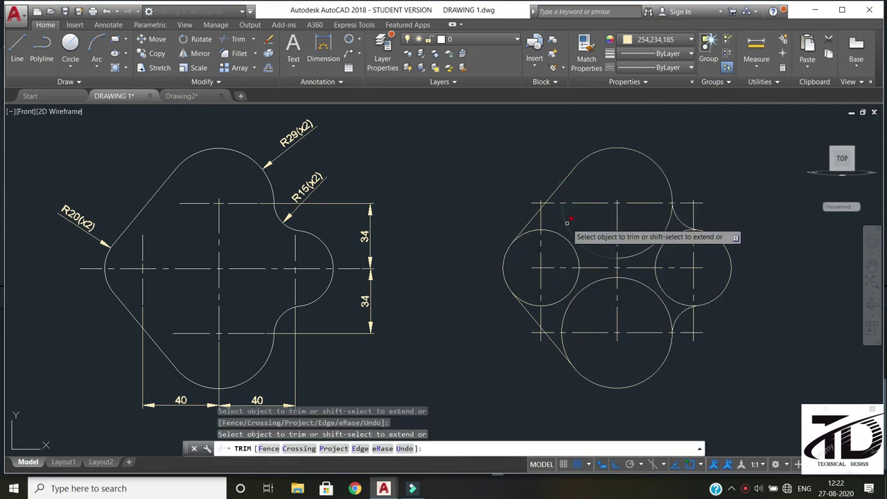
click(566, 224)
click(664, 227)
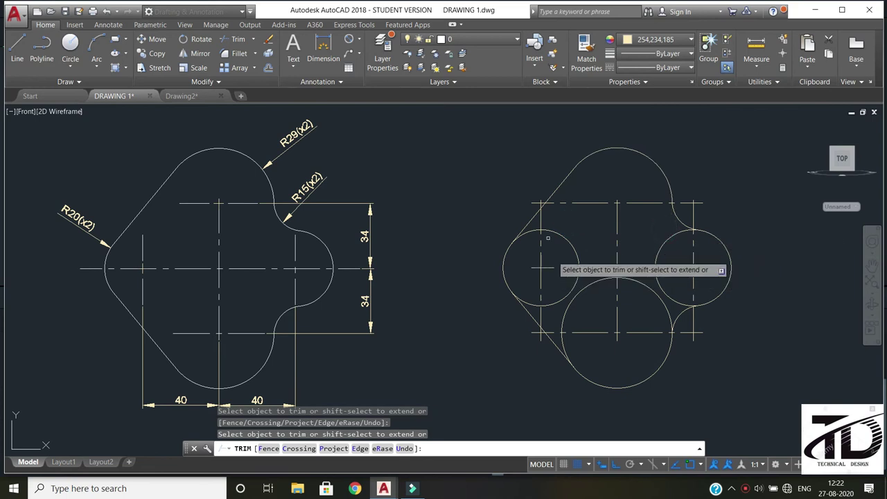
click(574, 281)
click(539, 305)
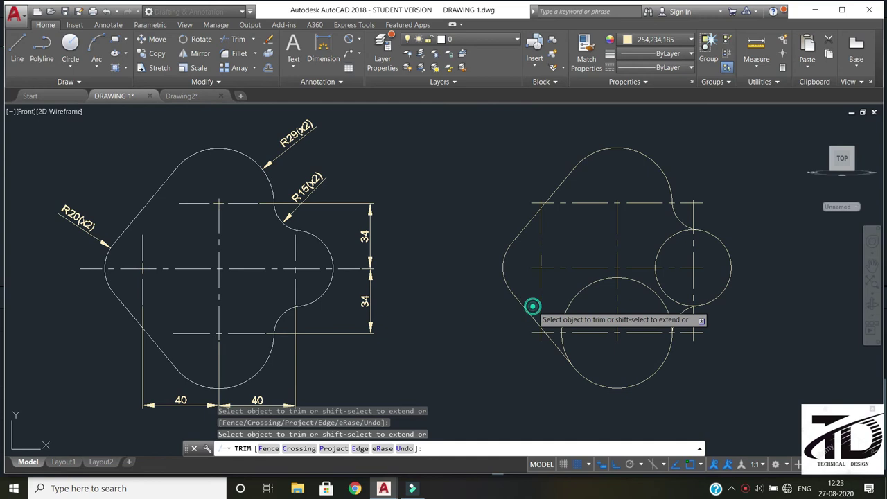
Trim away the inner arcs of the lower R29 circle and the right R20 circle.
click(566, 305)
click(639, 282)
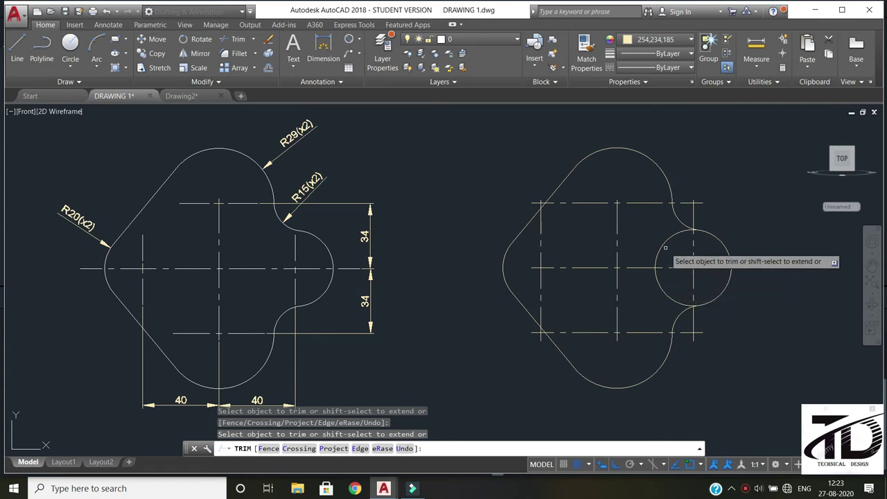
click(664, 242)
click(669, 290)
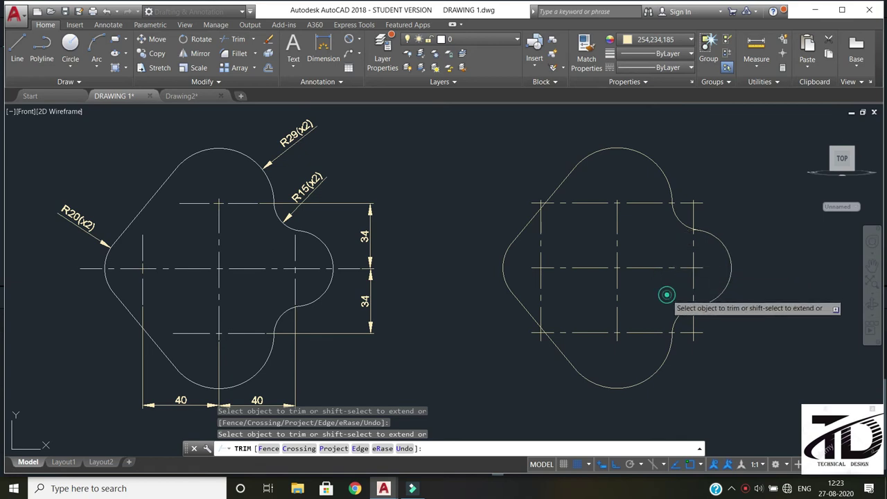
scroll(676, 277, up, 4)
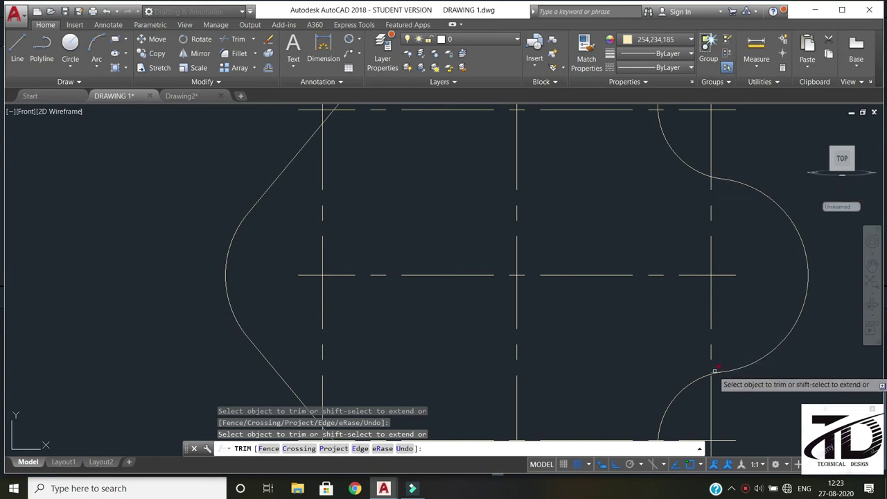
Turn grid snap off and end the Trim command.
scroll(545, 257, down, 4)
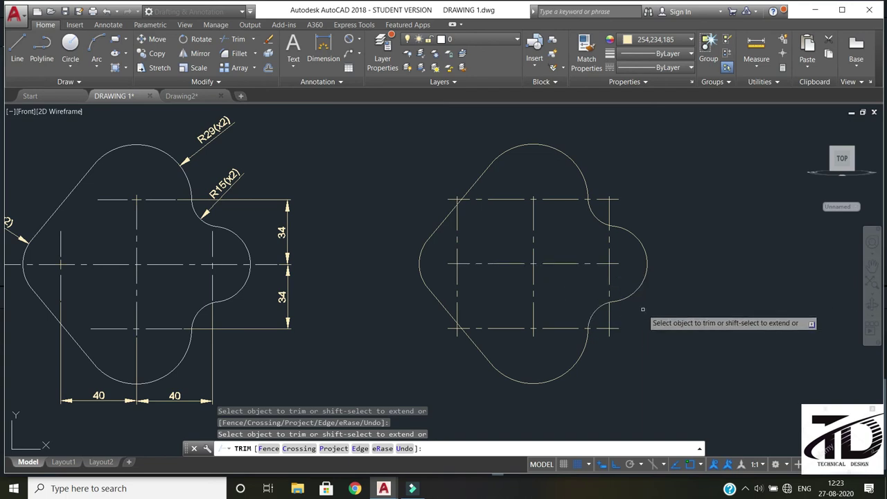
key(F9)
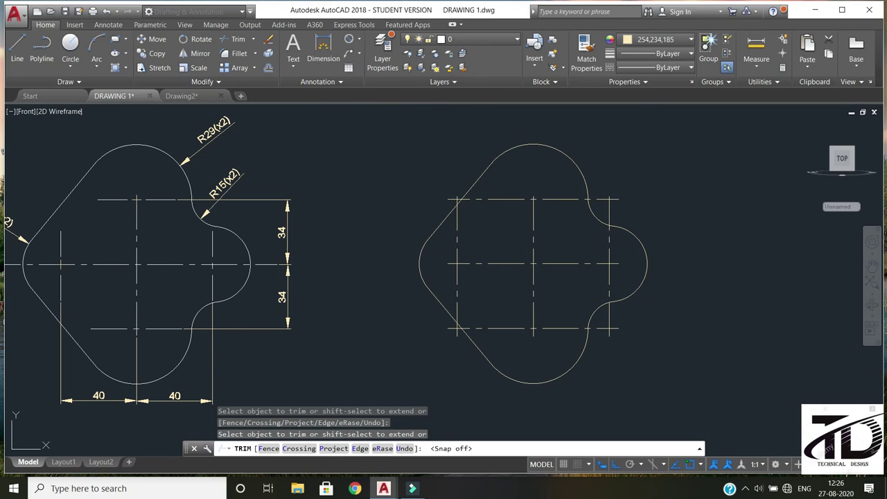
key(Escape)
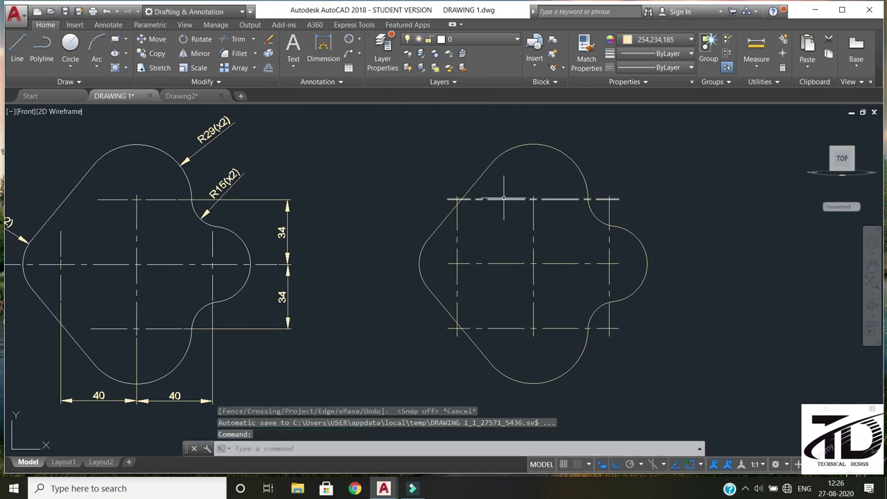
Shorten the upper horizontal centre line to half its length and centre it on the vertical centre line.
click(505, 199)
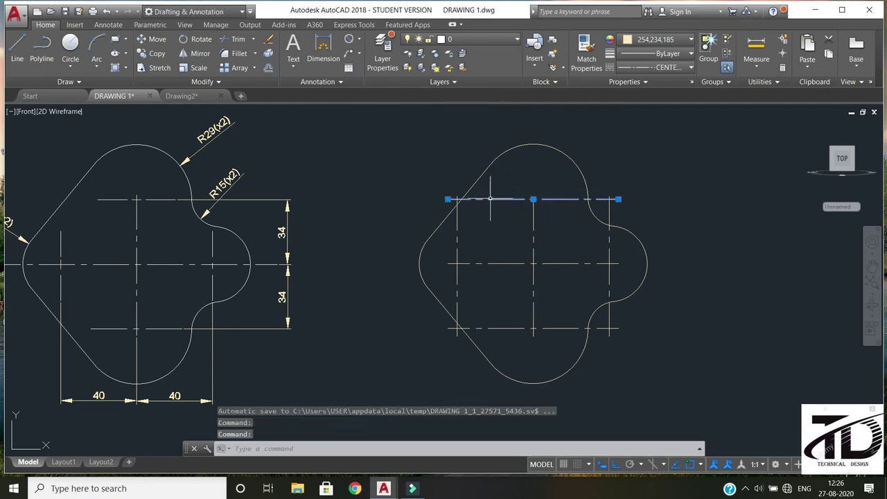
click(447, 199)
click(532, 199)
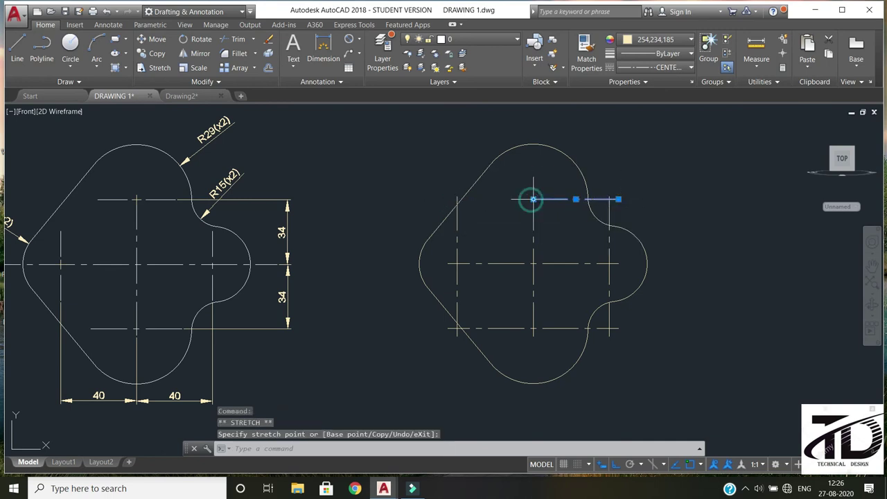
click(576, 199)
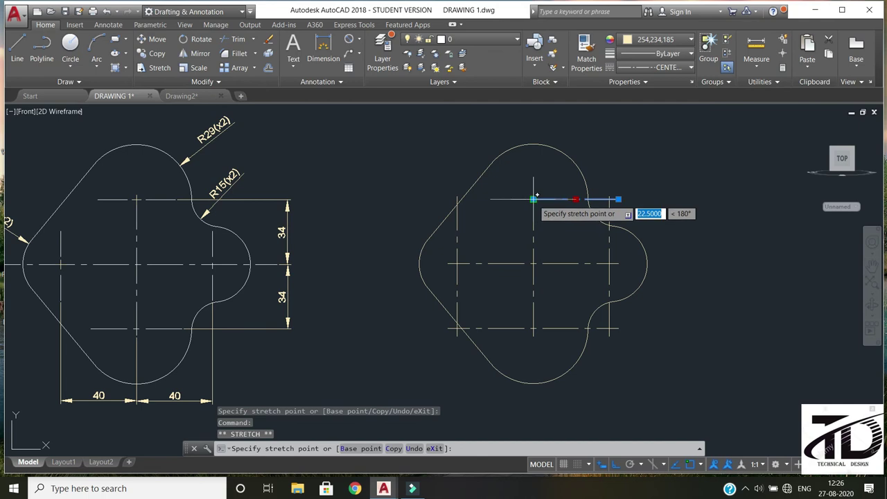
click(533, 199)
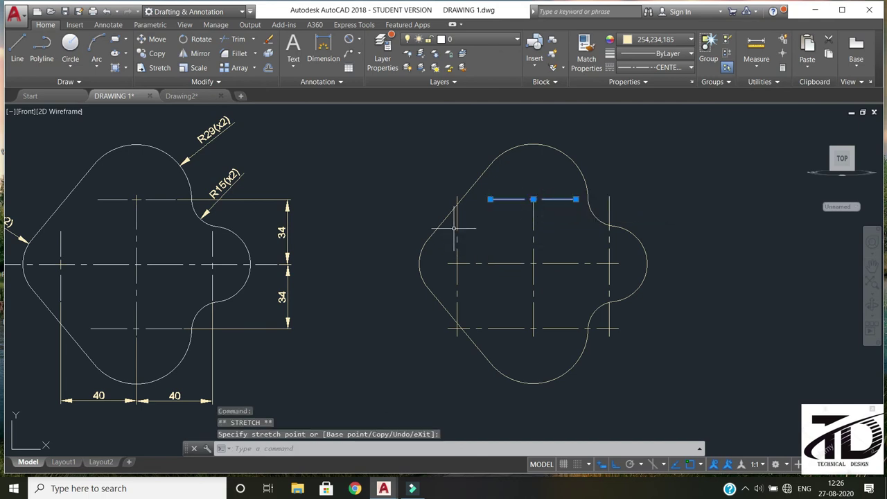
Shorten the left vertical centre line to about half its length and centre it on the main horizontal centre line.
click(457, 197)
click(457, 198)
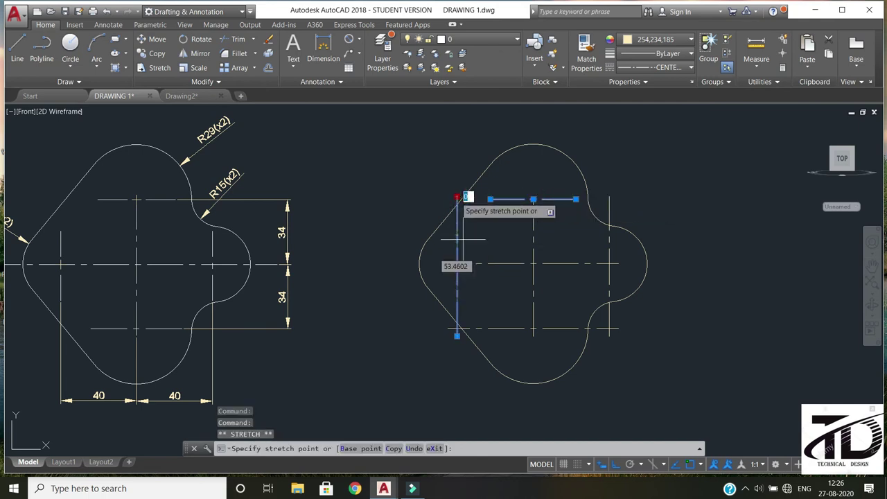
click(456, 263)
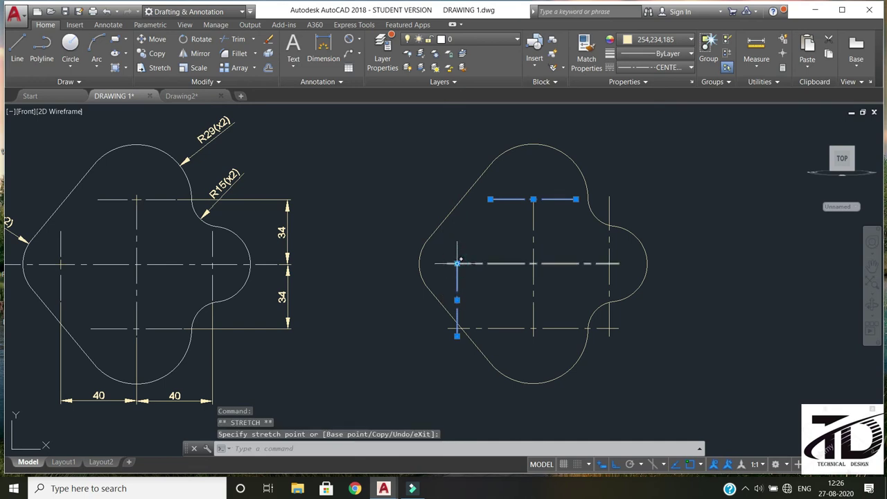
click(457, 299)
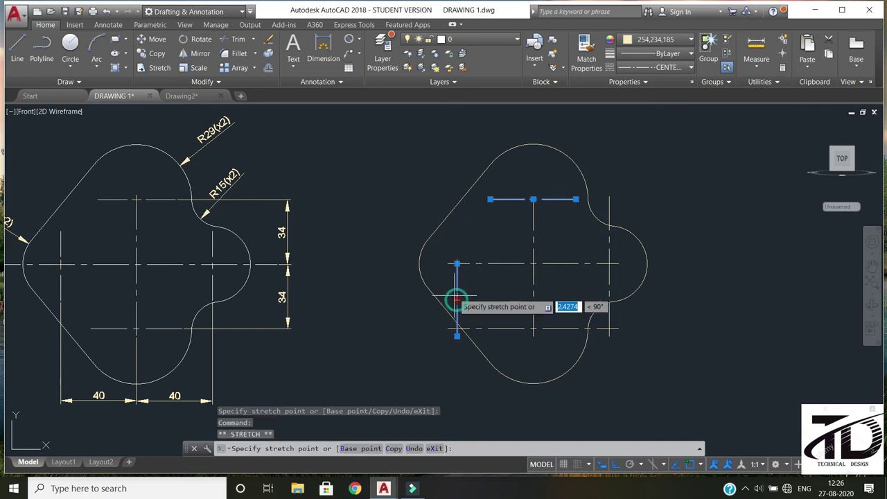
click(456, 264)
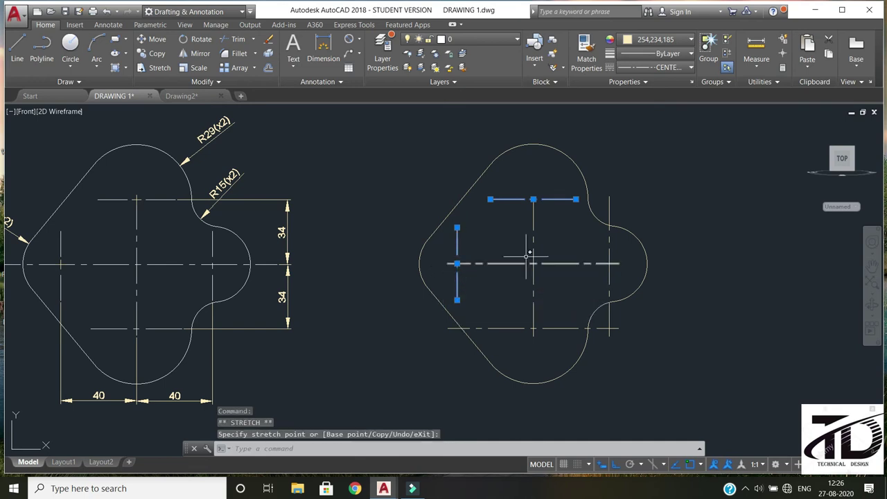
Shorten the right vertical centre line to about half its length and centre it on the main horizontal centre line.
click(609, 196)
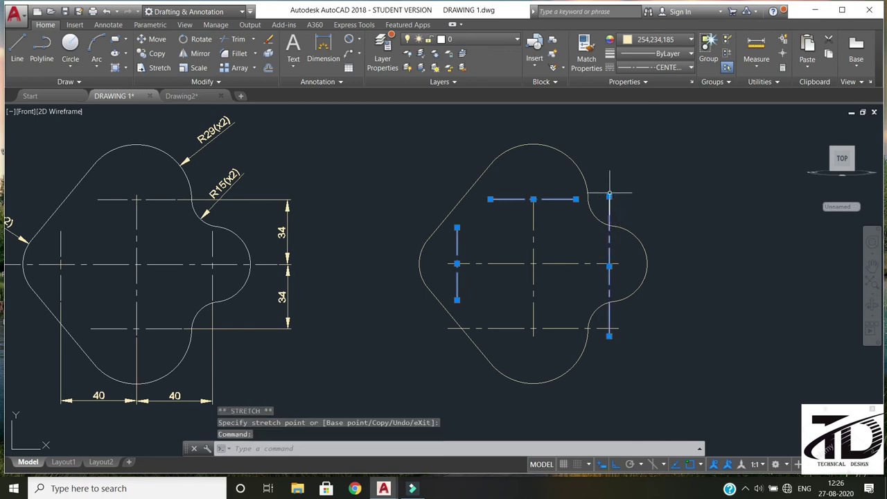
click(609, 197)
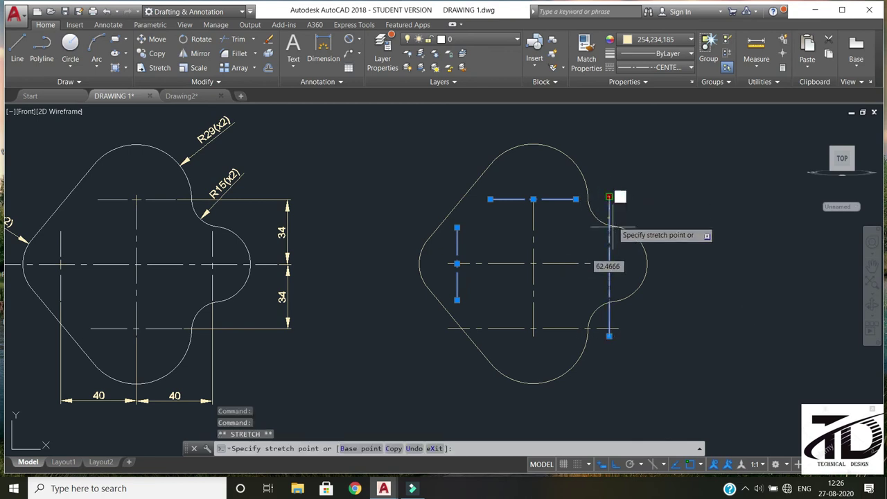
click(610, 266)
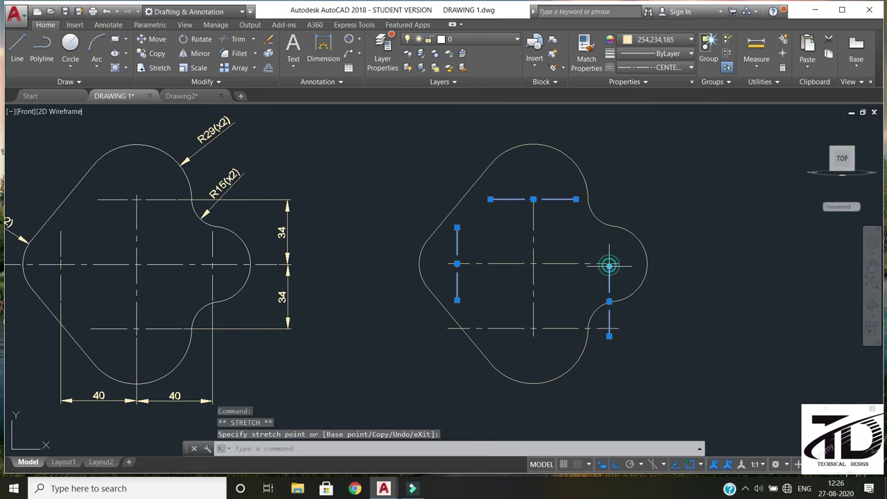
click(609, 301)
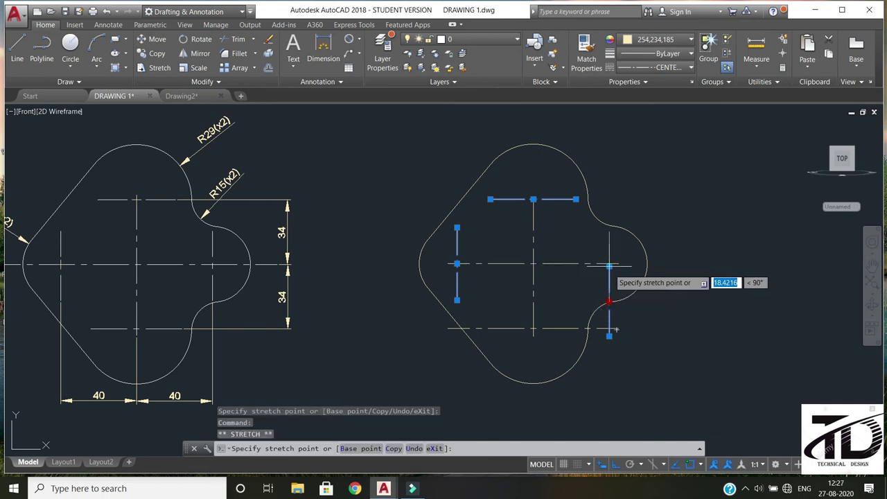
click(609, 264)
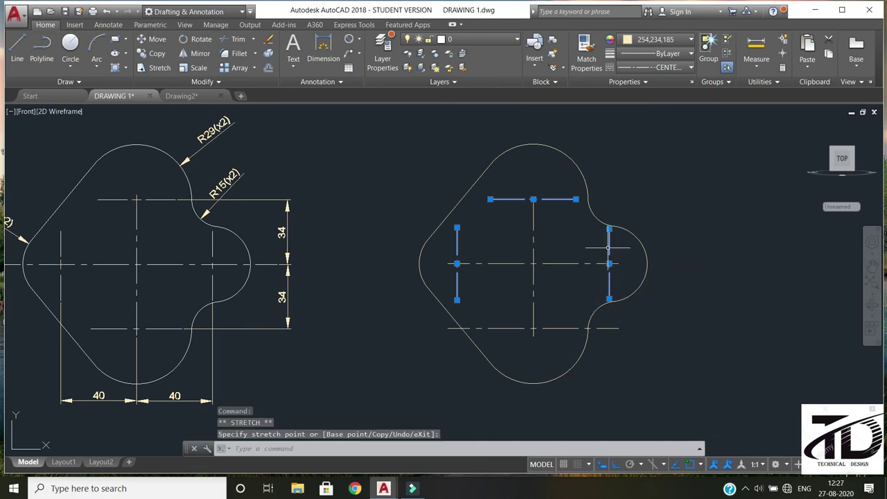
Shorten the lower horizontal centre line to half its length and centre it on the middle vertical centre line.
click(448, 329)
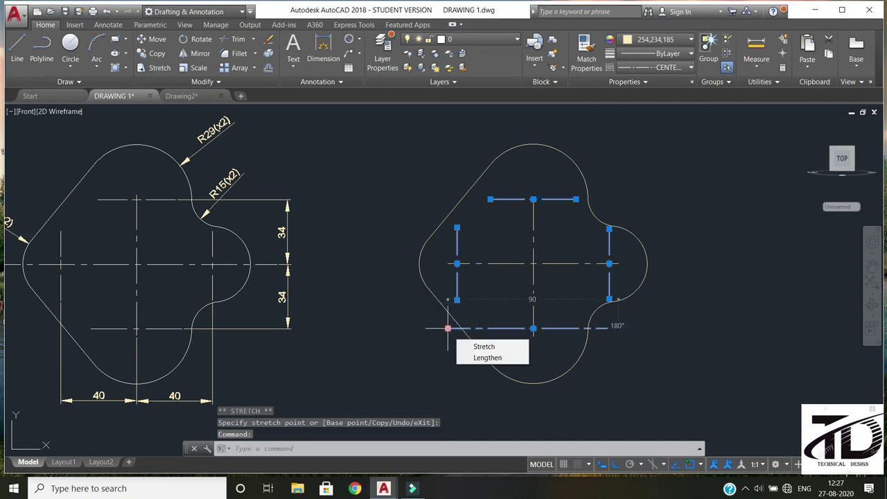
click(448, 328)
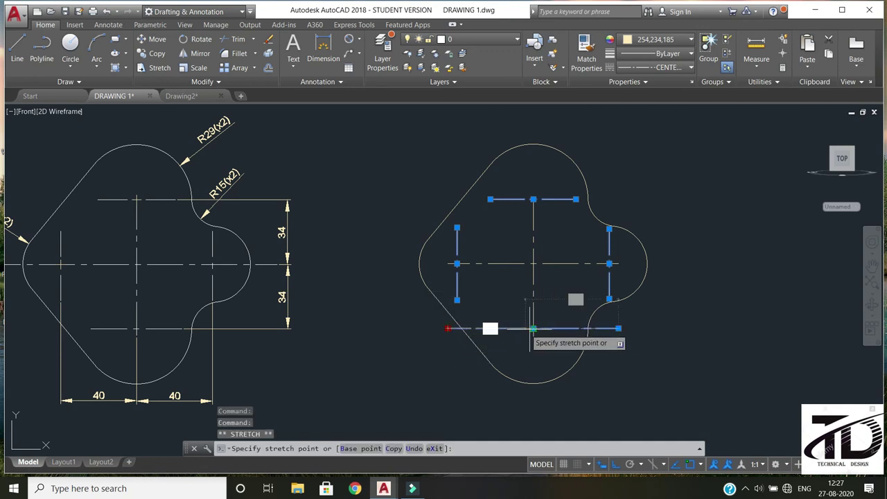
click(533, 328)
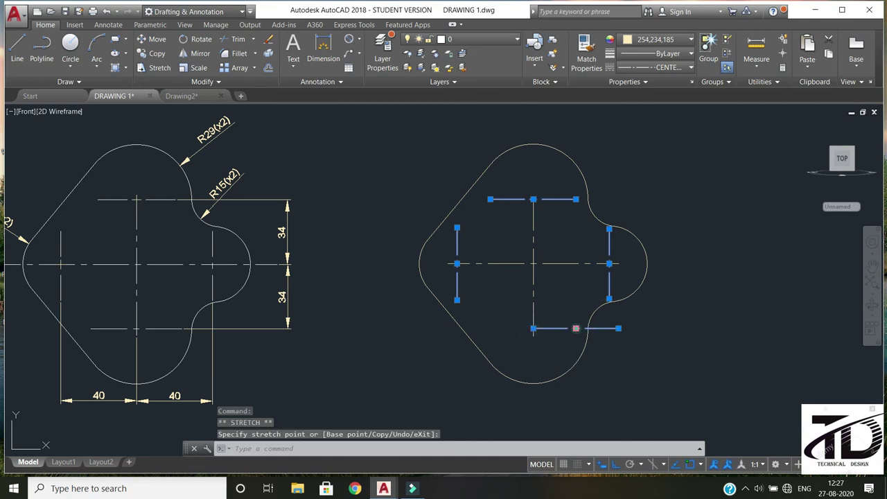
click(532, 328)
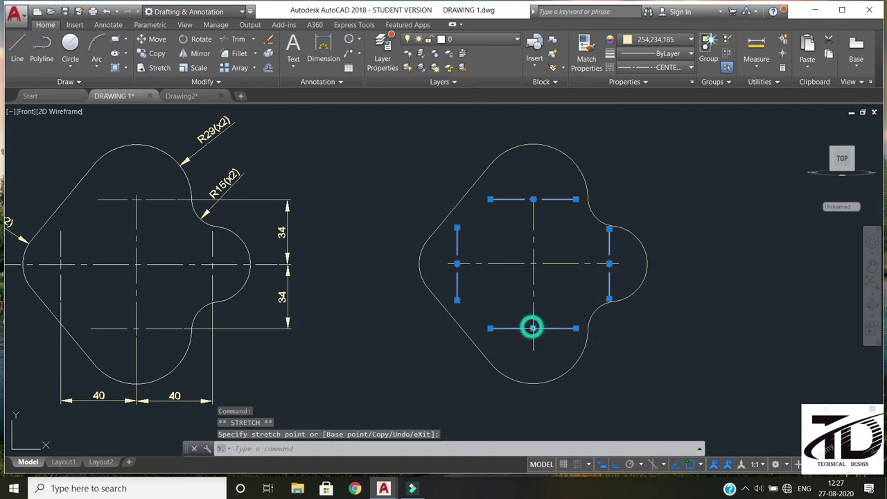
Stretch both ends of the main horizontal centre line slightly beyond the left and right R20 arcs of the profile.
click(532, 264)
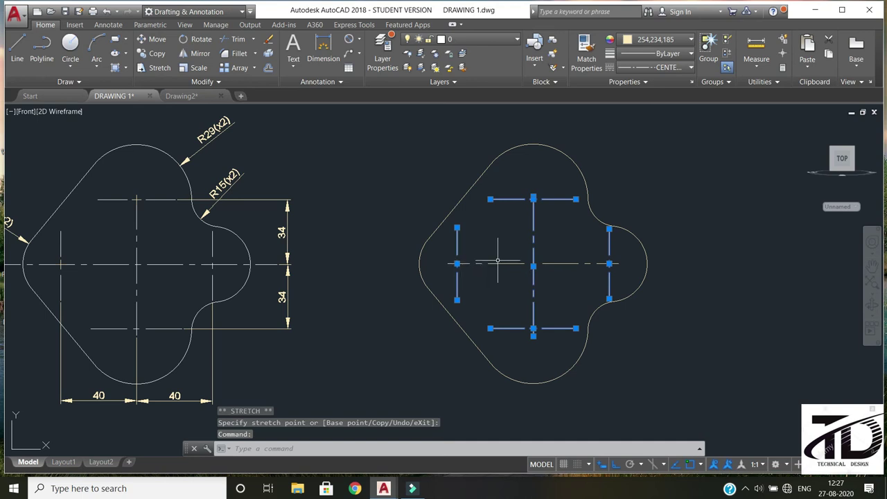
click(484, 264)
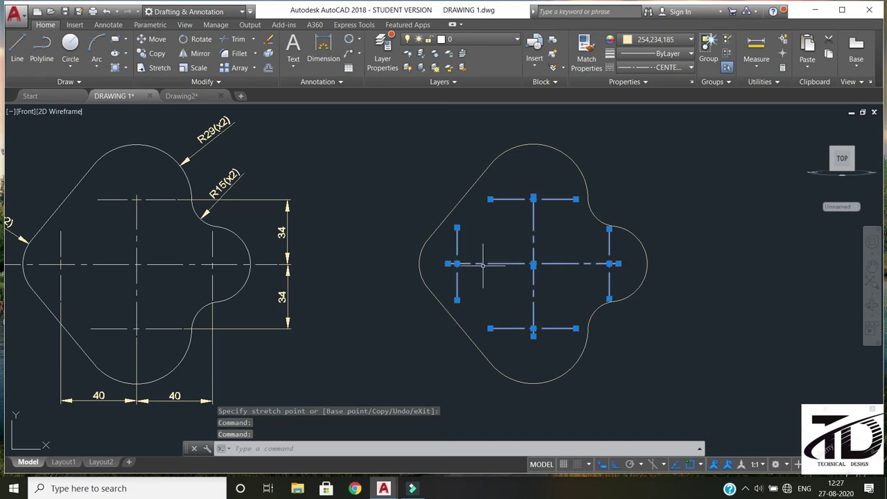
click(448, 263)
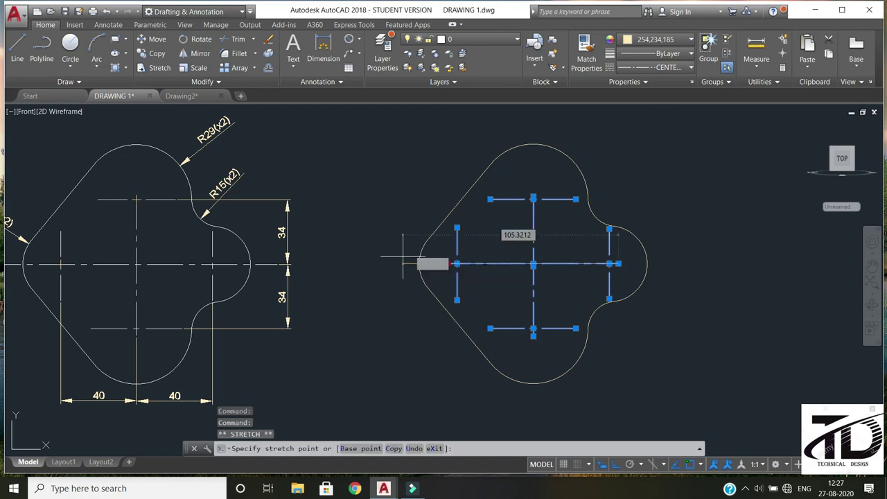
click(616, 264)
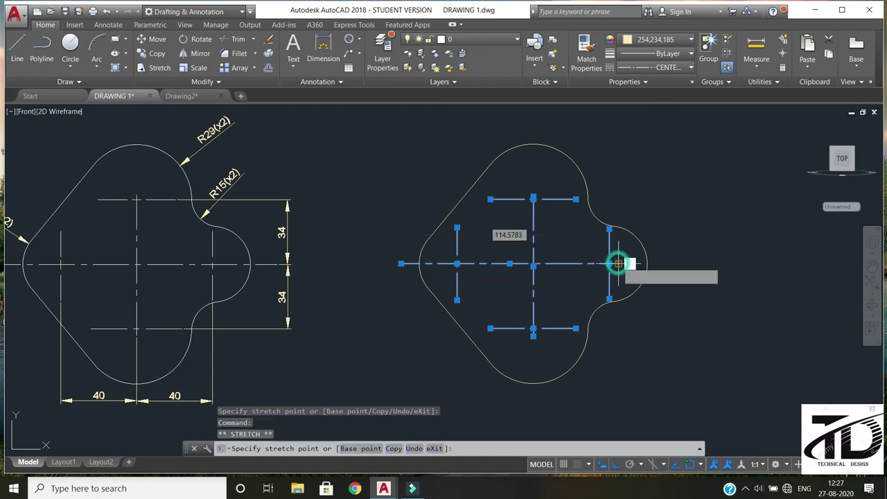
click(667, 256)
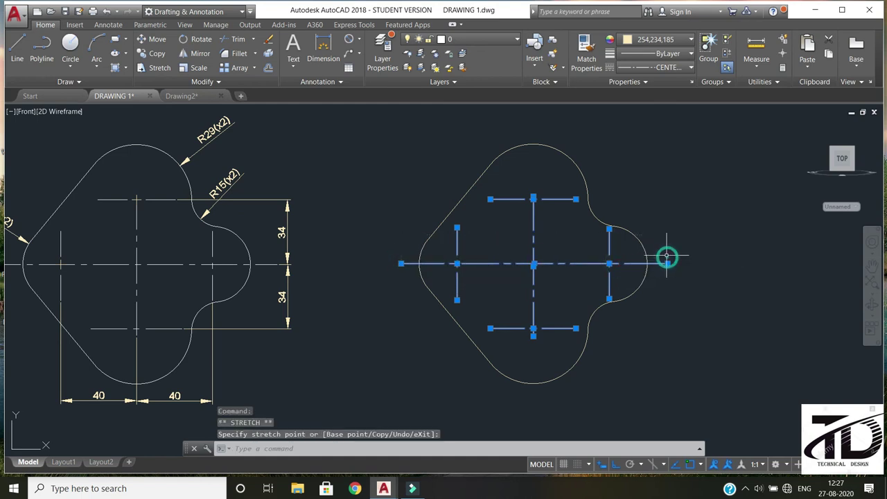
Stretch the middle vertical centre line a little past the upper and lower horizontal centre lines, and clear the selection.
click(533, 196)
click(533, 184)
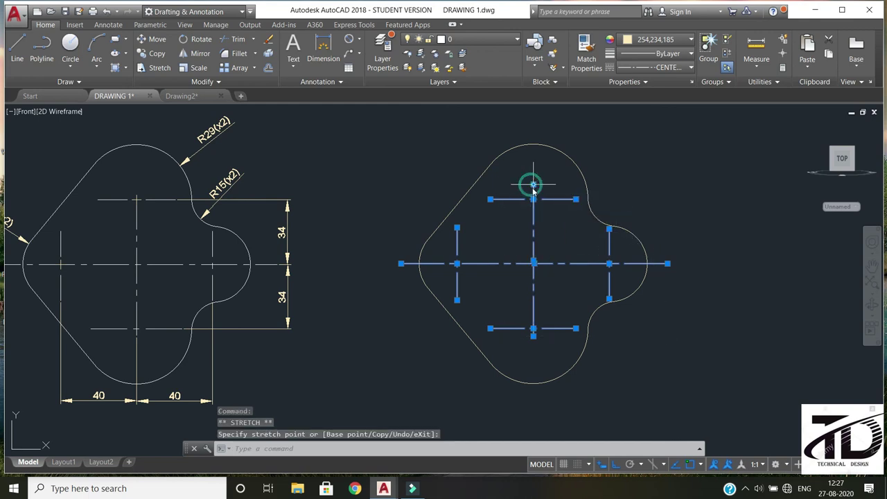
click(534, 335)
click(536, 346)
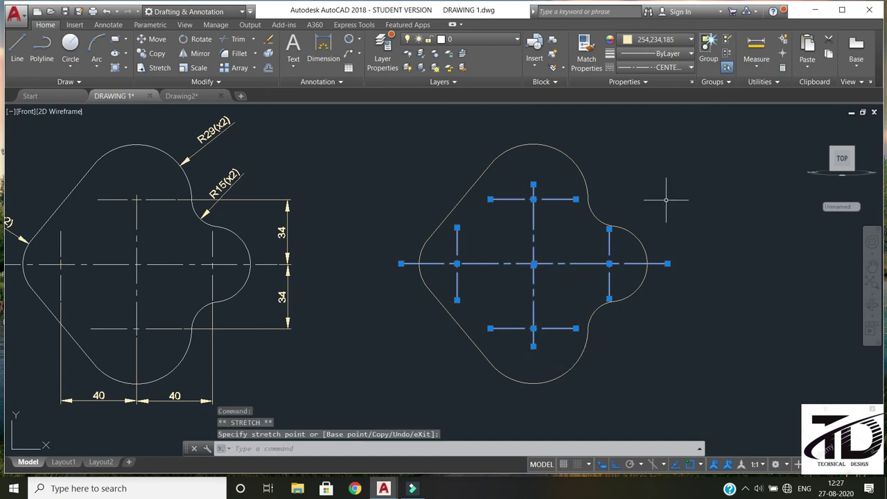
key(Escape)
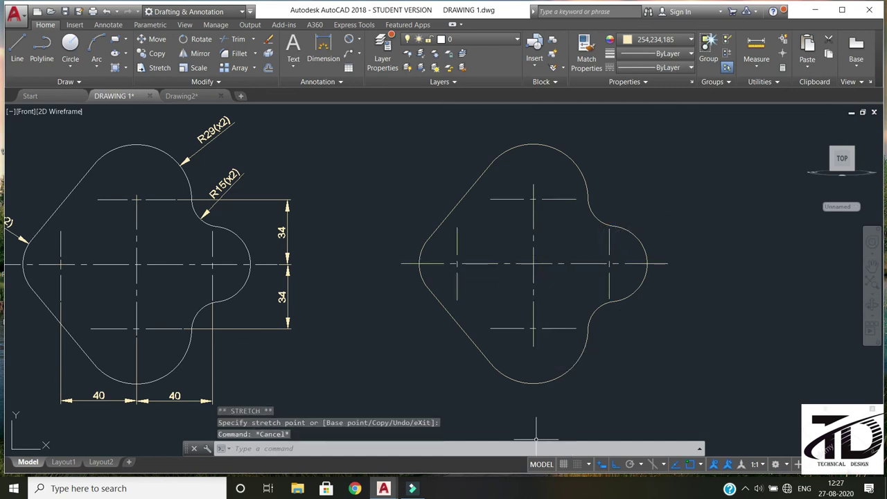